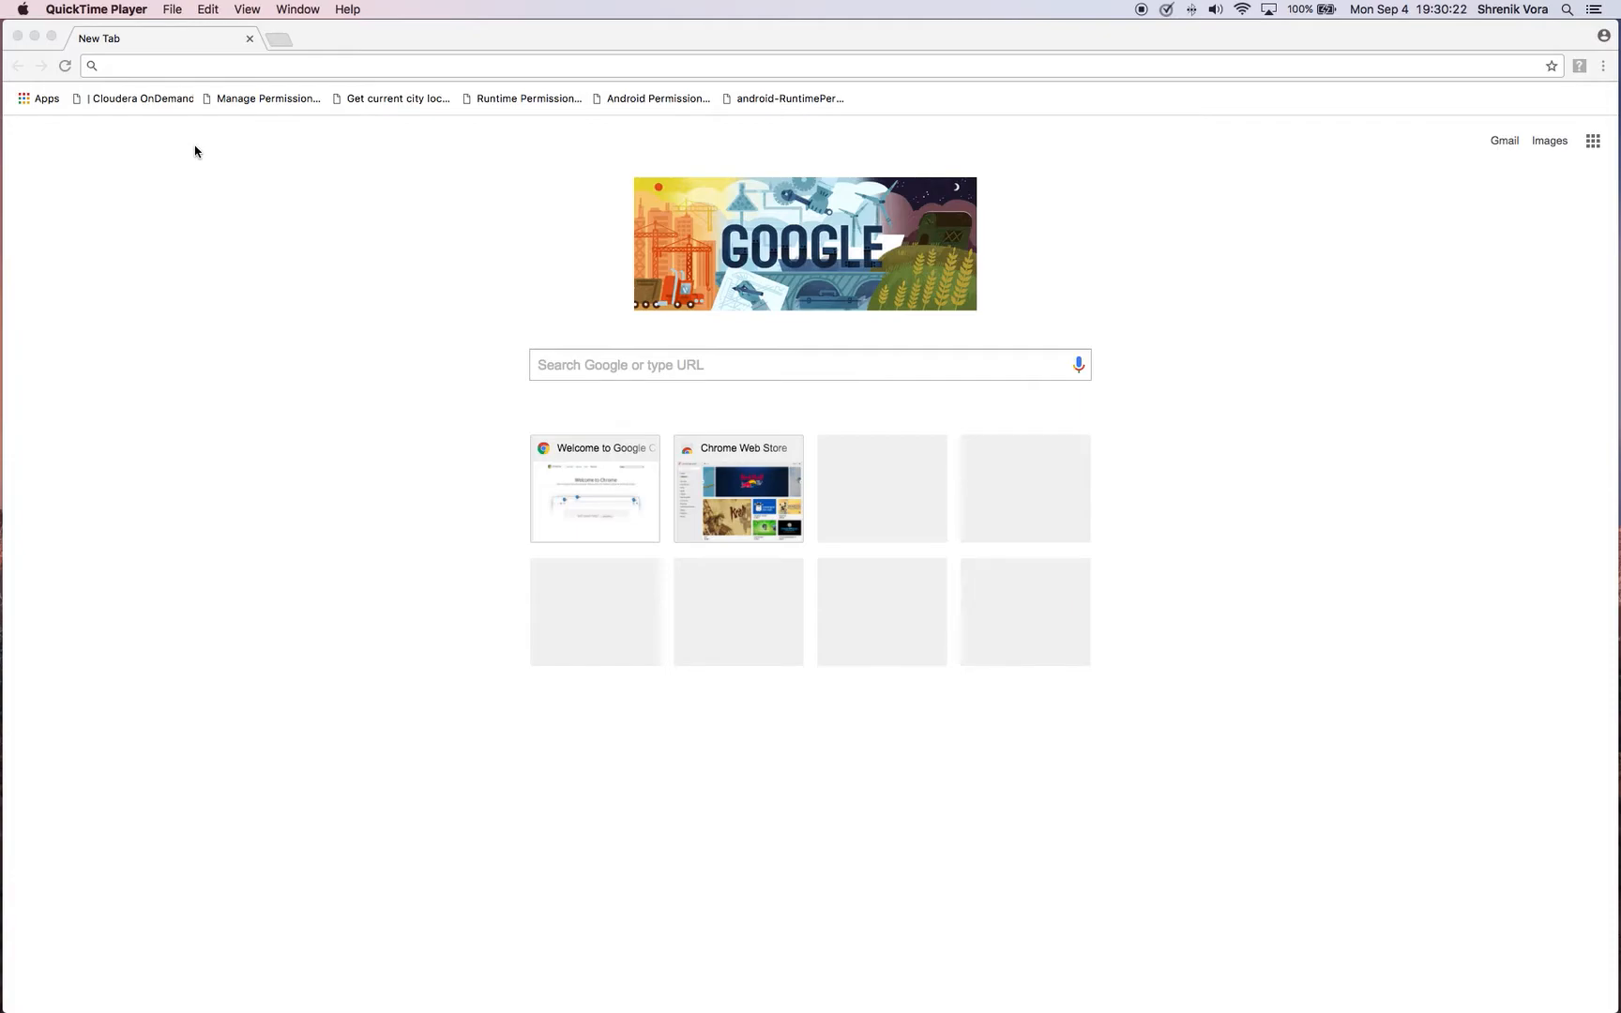
click(259, 68)
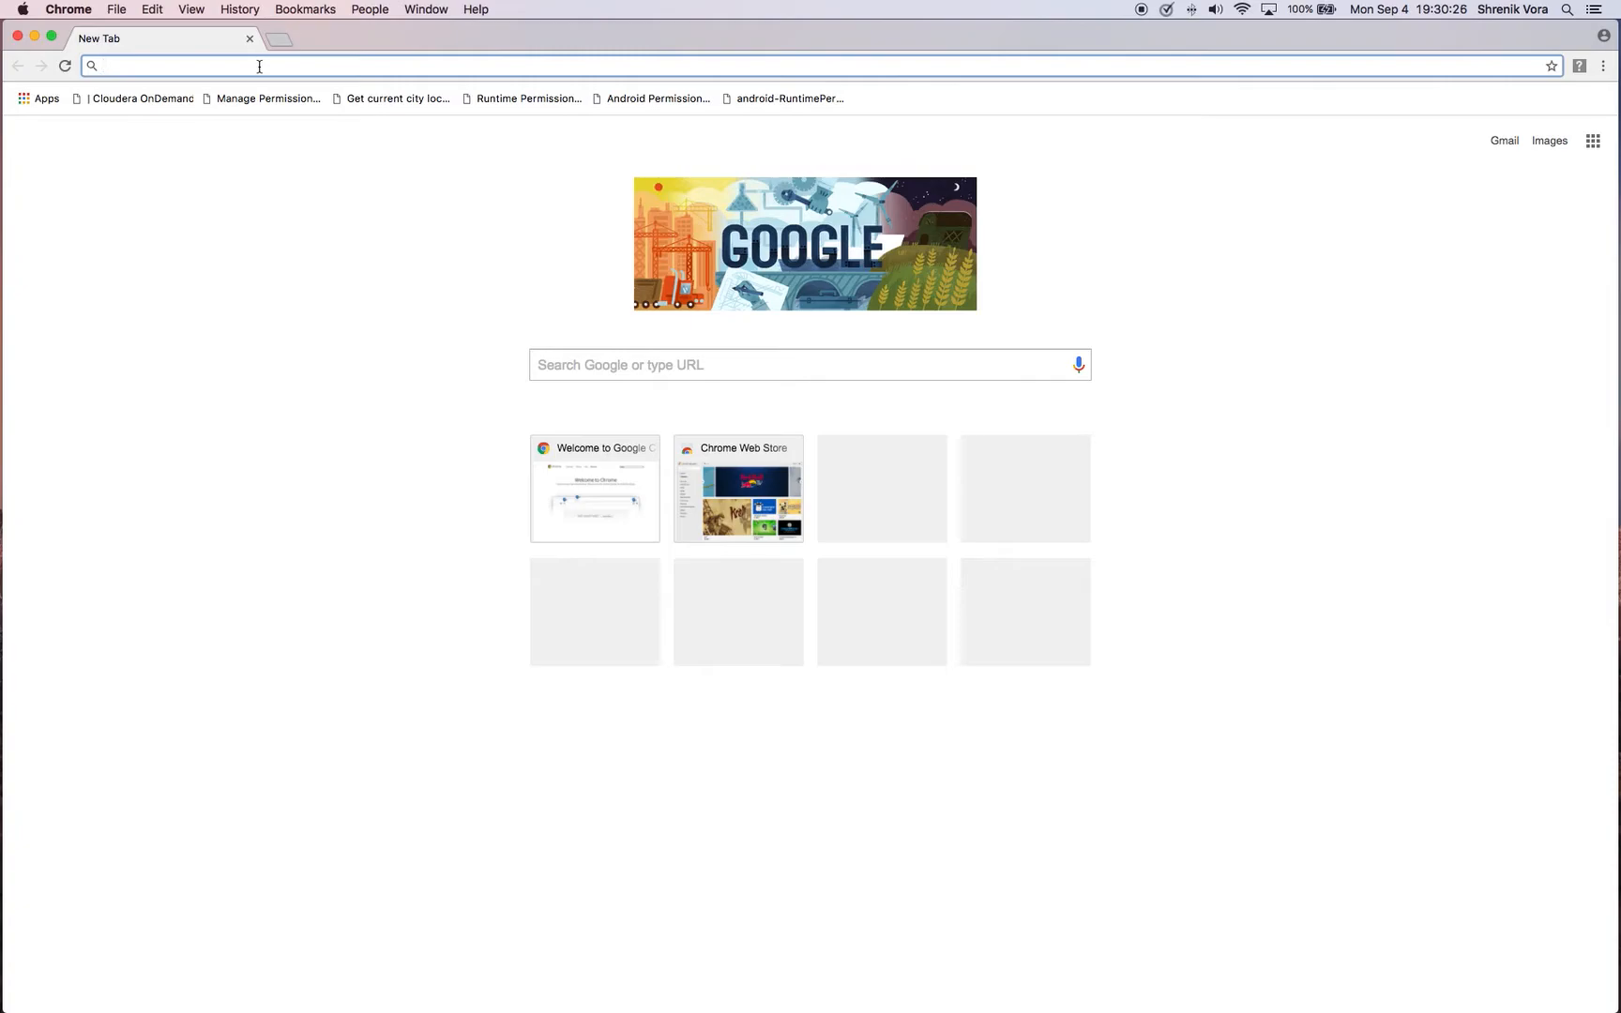
text(www.)
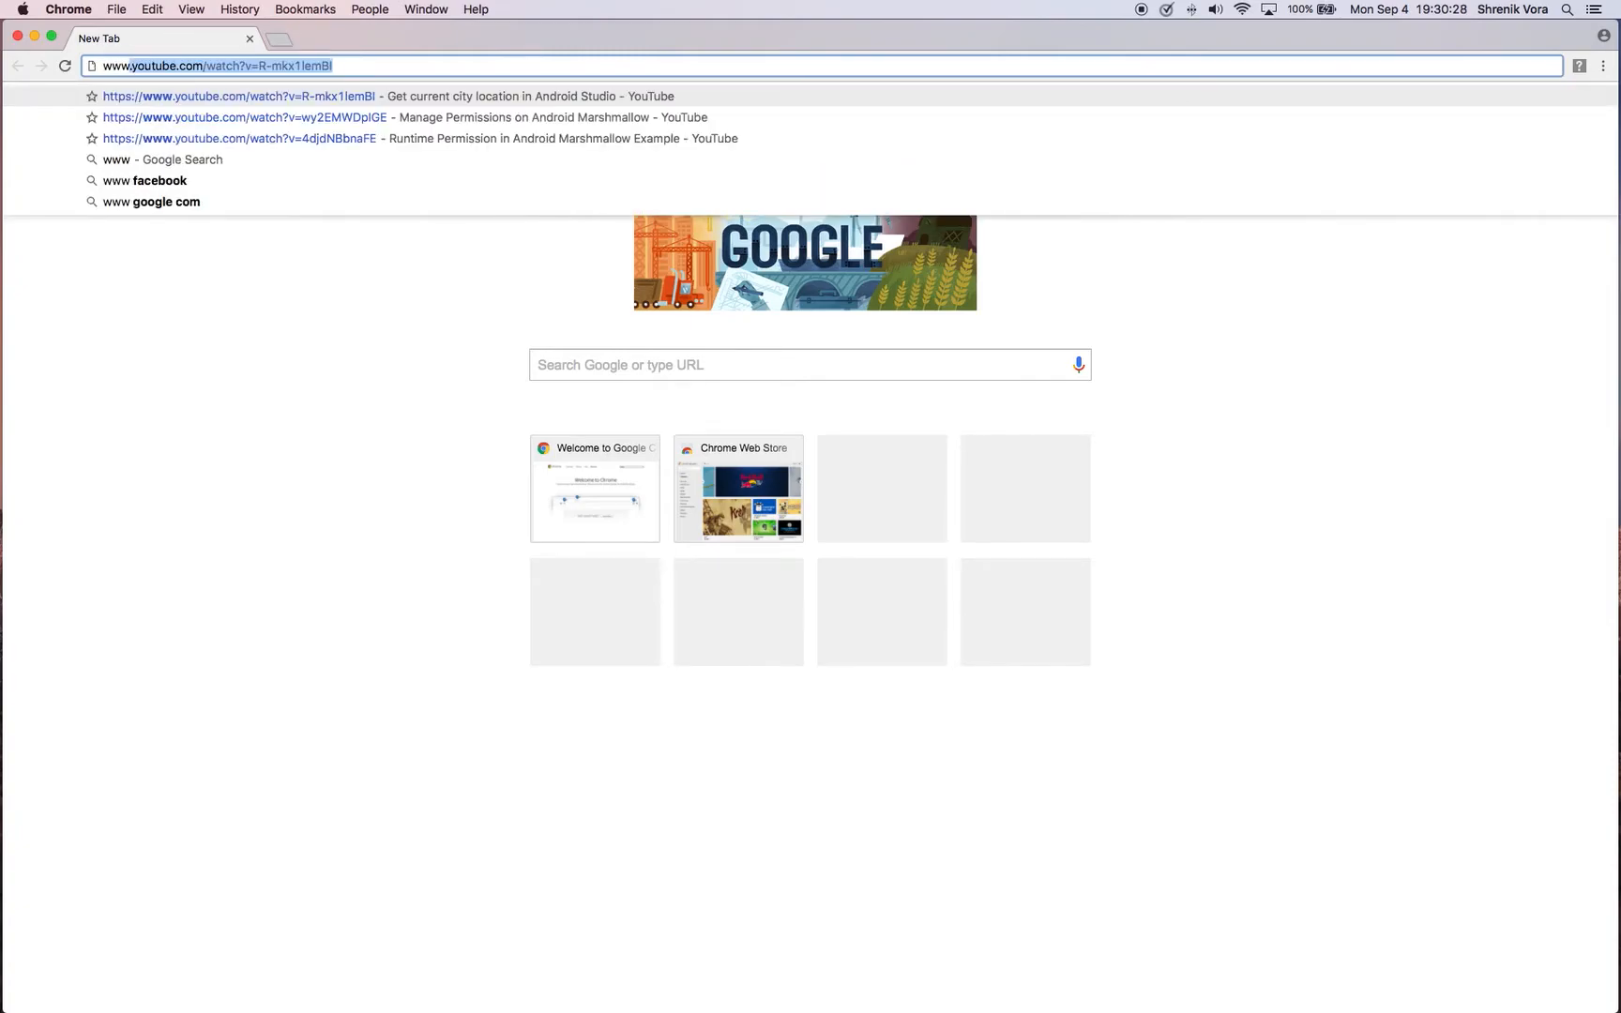
text(cloudera.com)
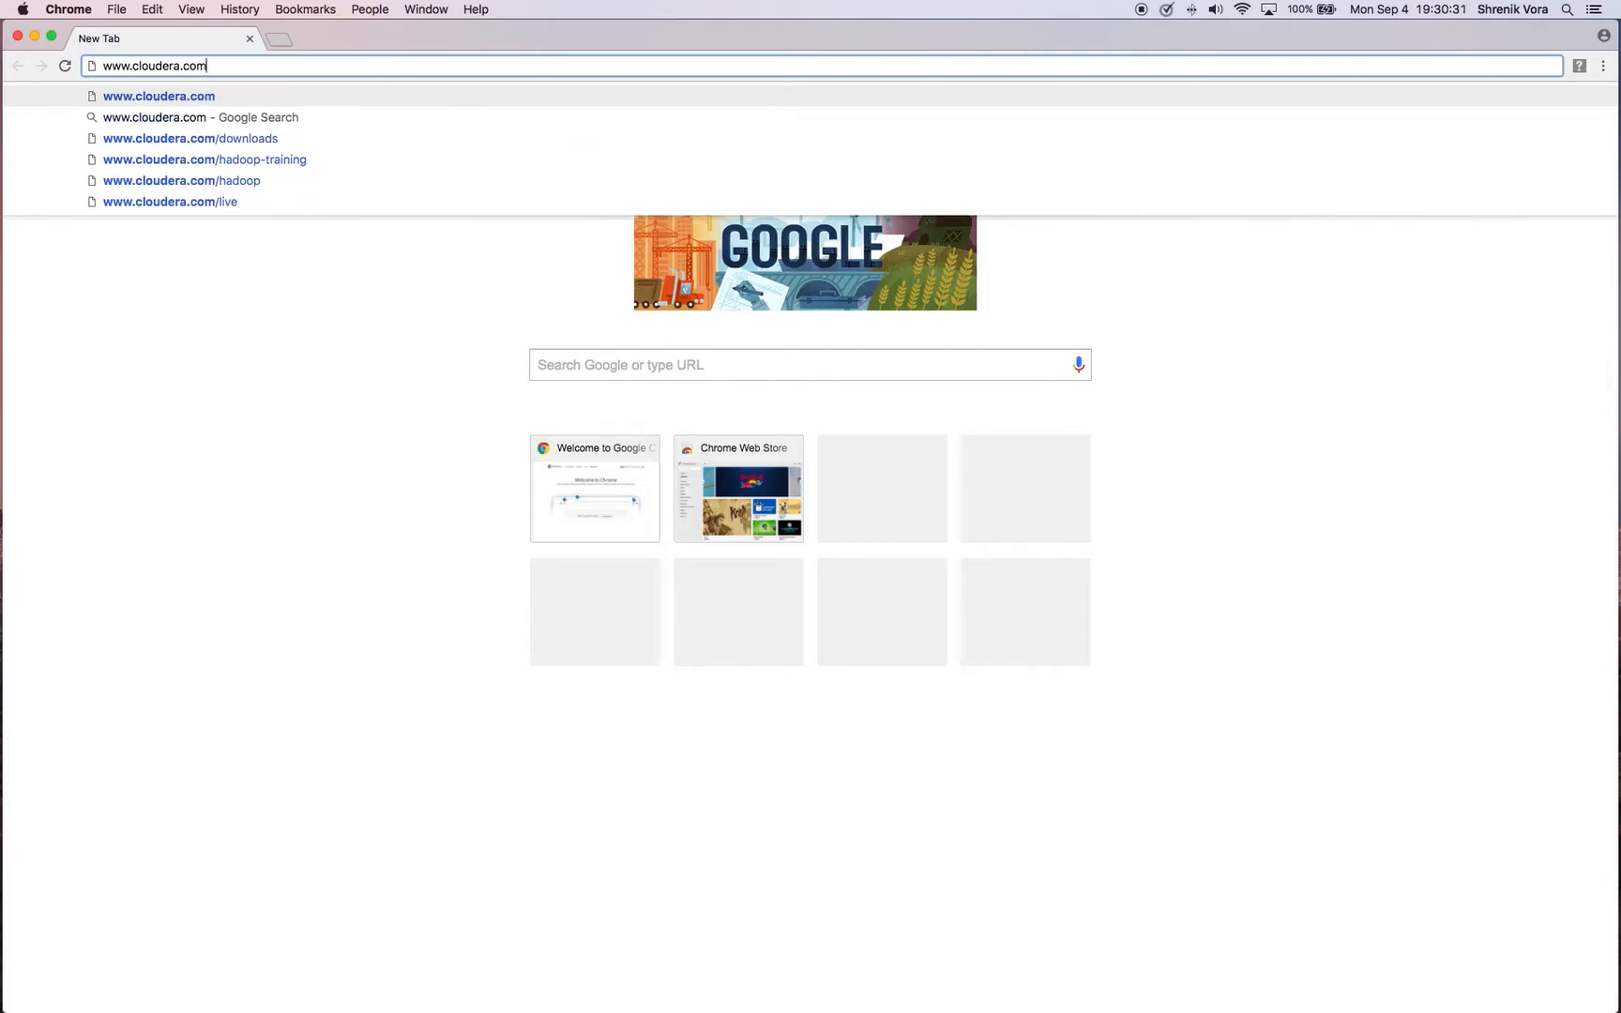
key(Return)
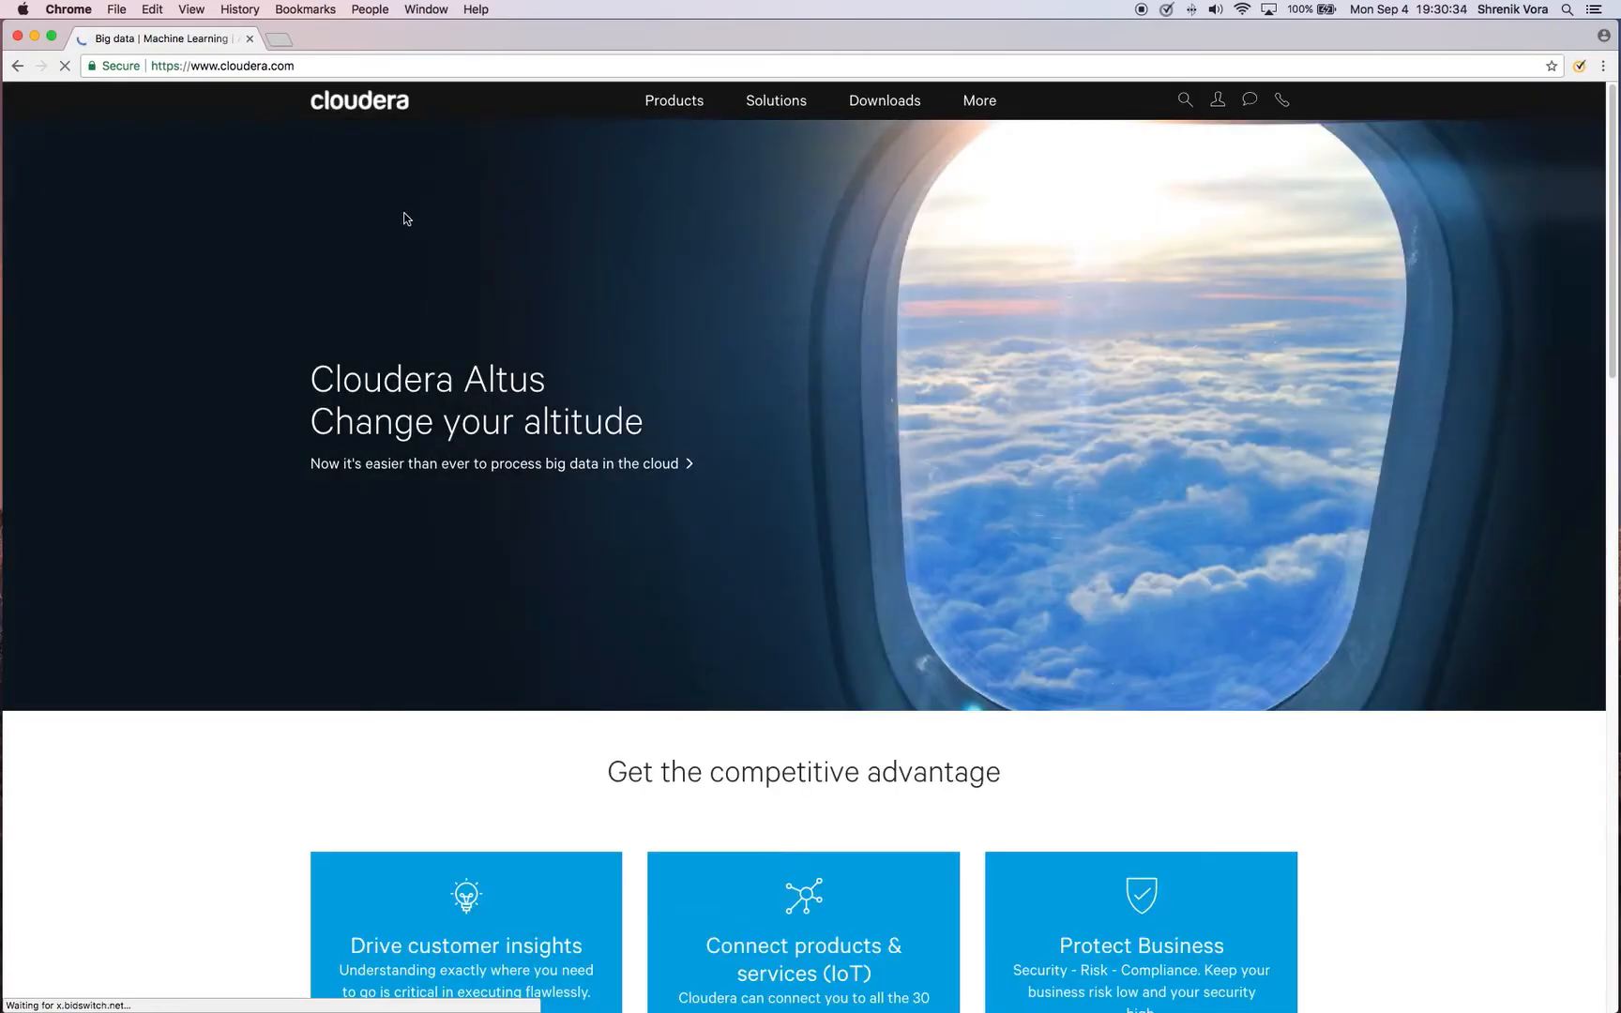
mouse_move(891, 110)
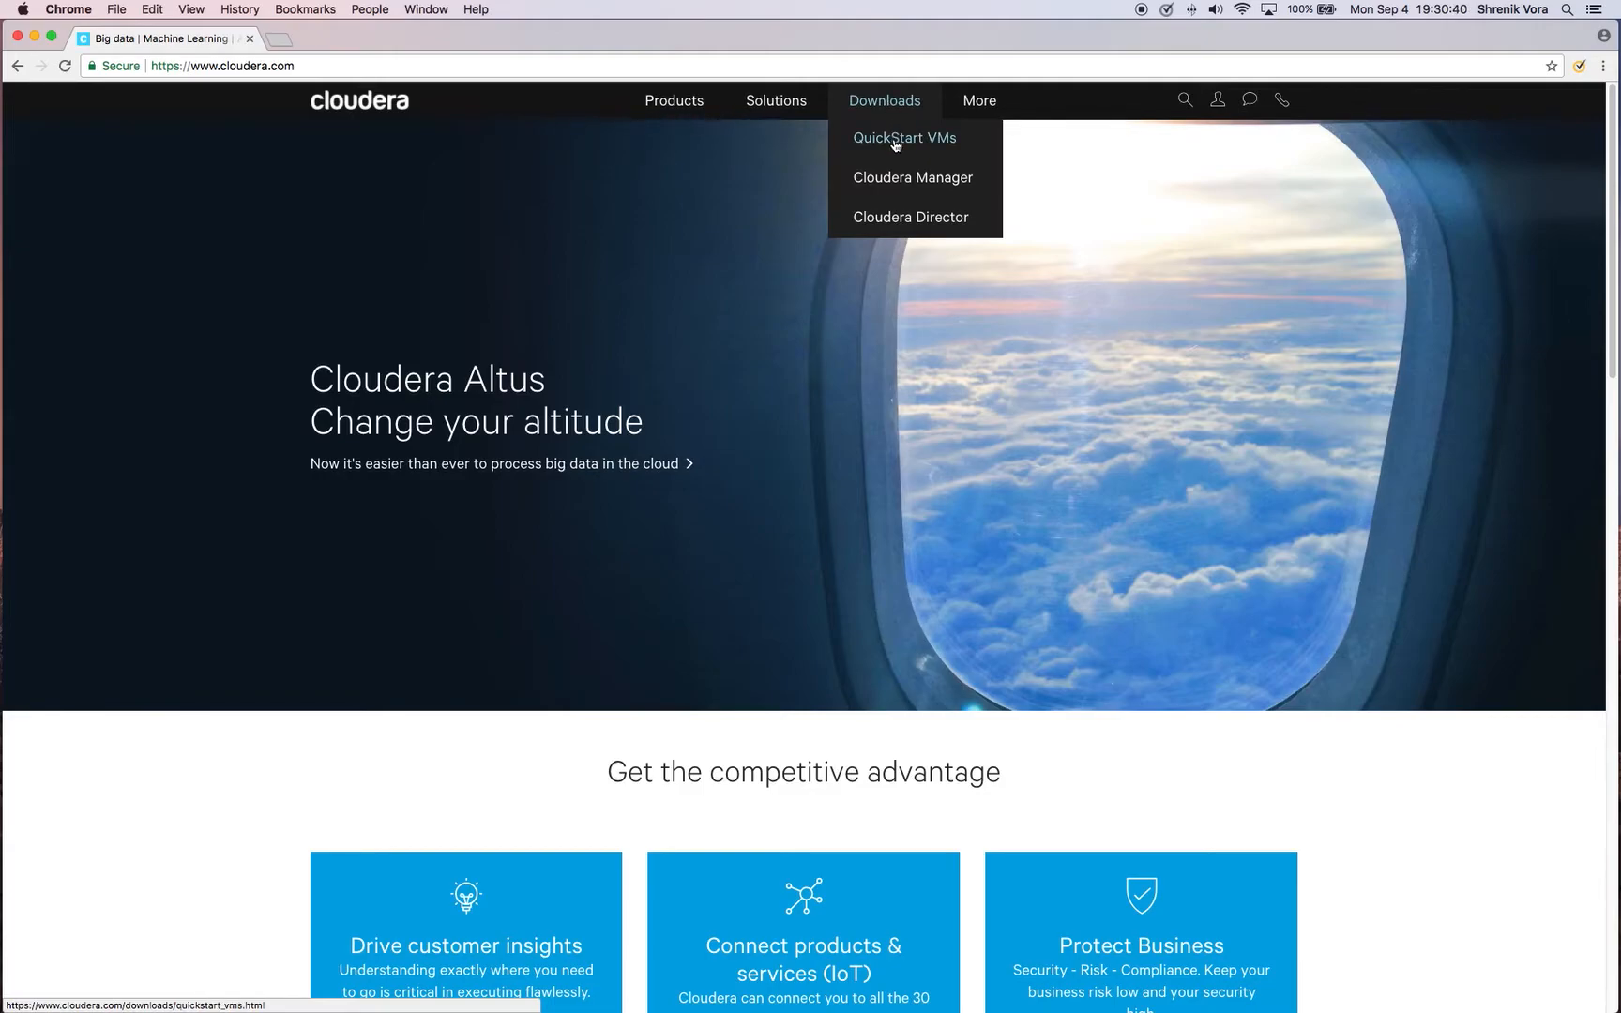
click(896, 143)
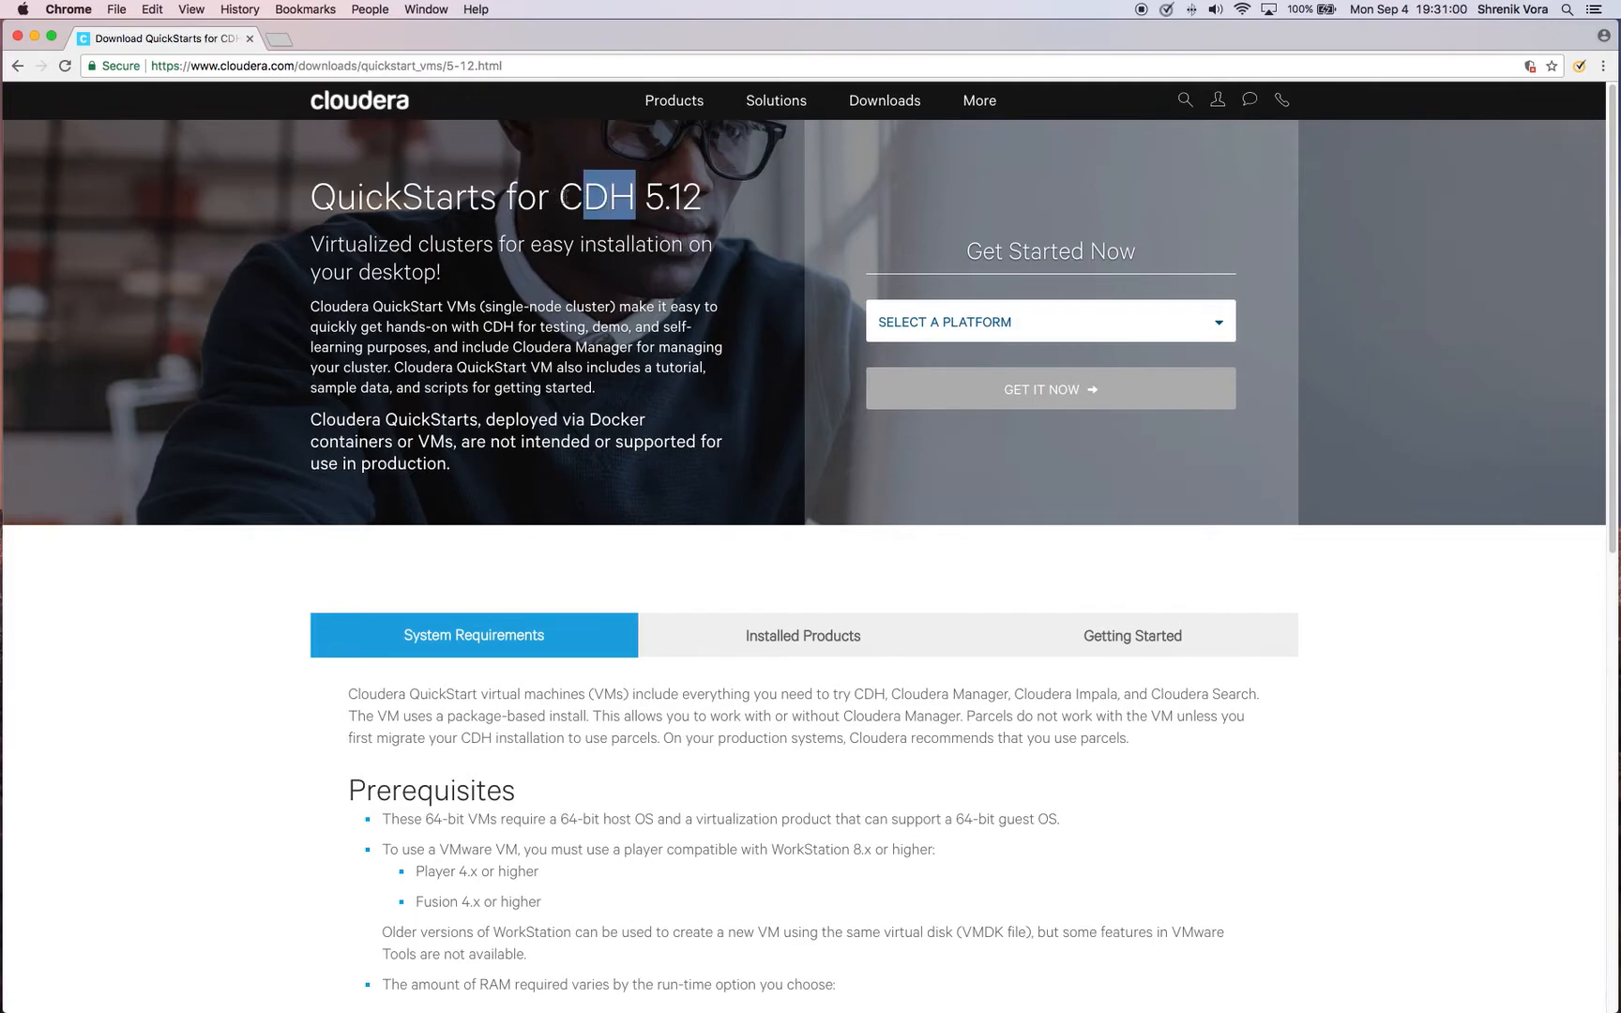
Read the QuickStarts for CDH 5.12 introduction, the single-node cluster description and the prerequisites in the system requirements
drag(559, 197, 702, 197)
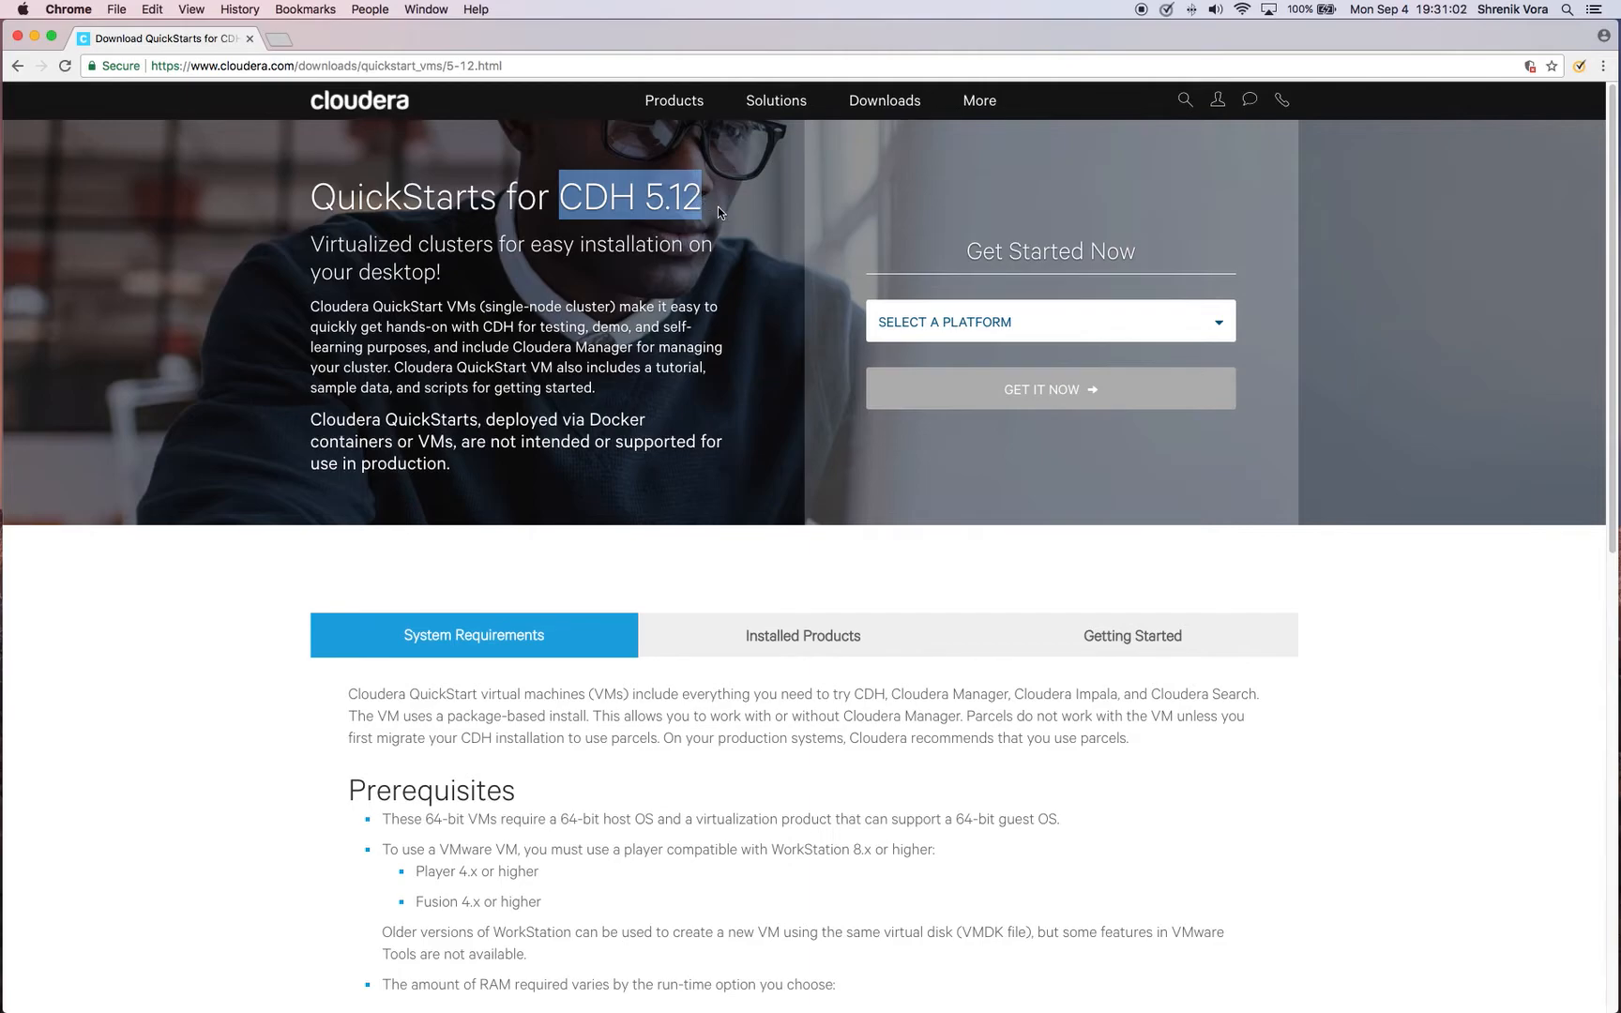
click(718, 209)
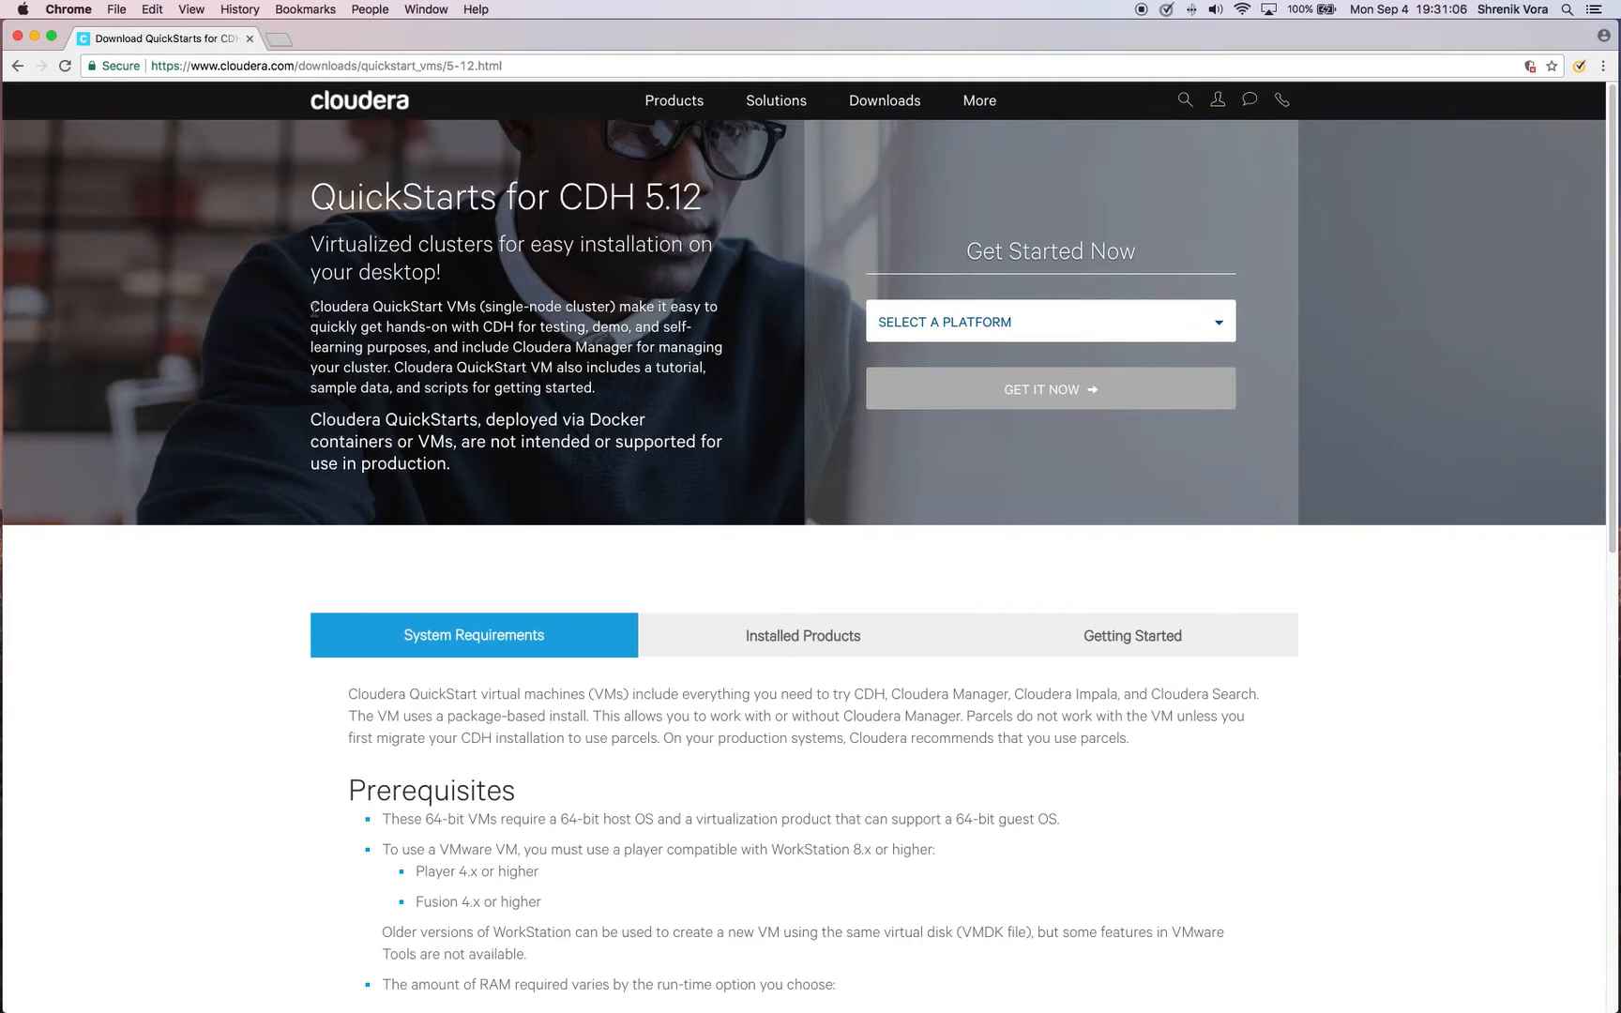
drag(311, 307, 614, 308)
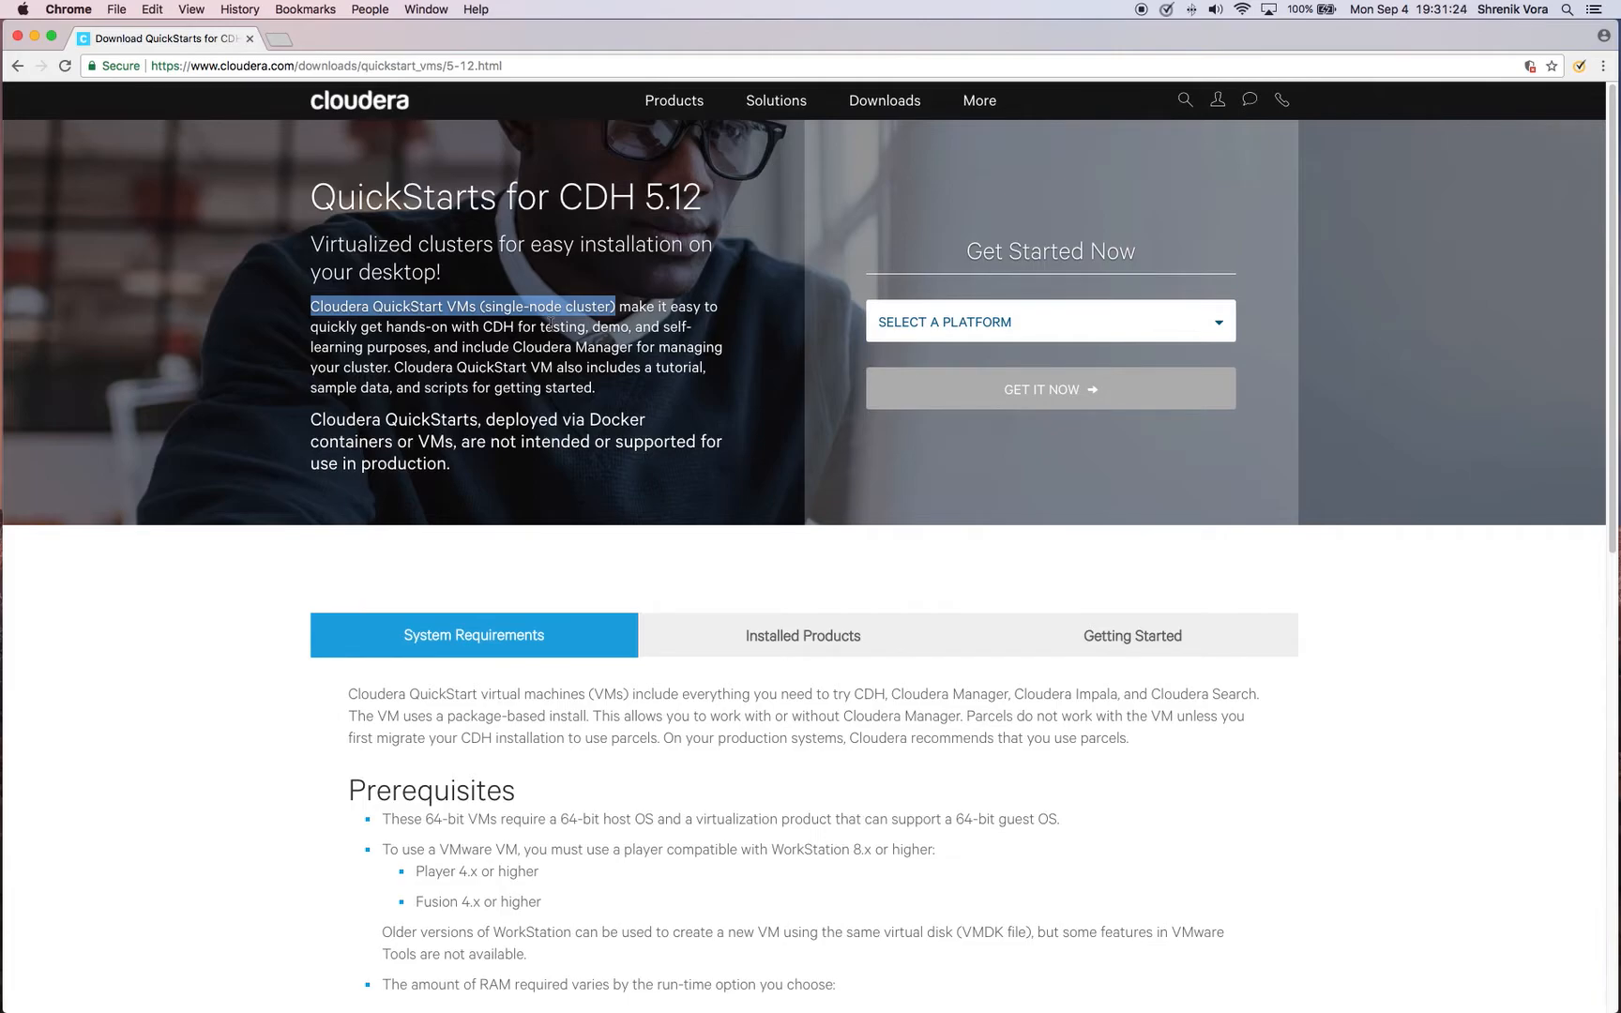
click(201, 591)
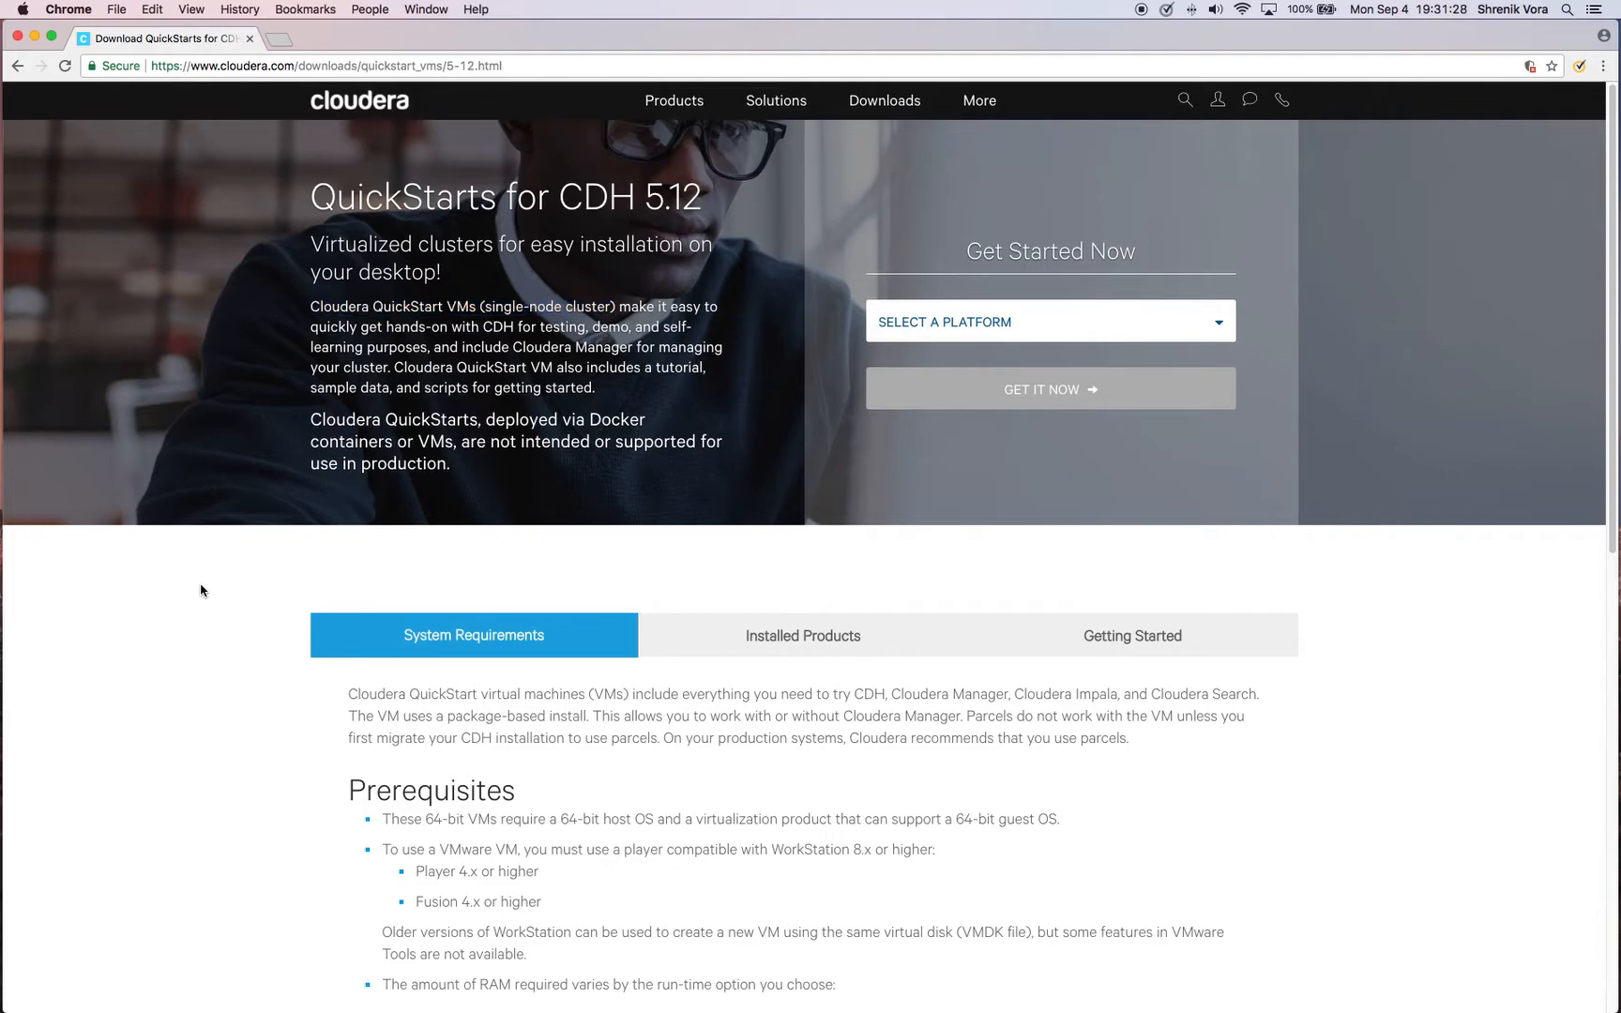
scroll(200, 591, down, 1)
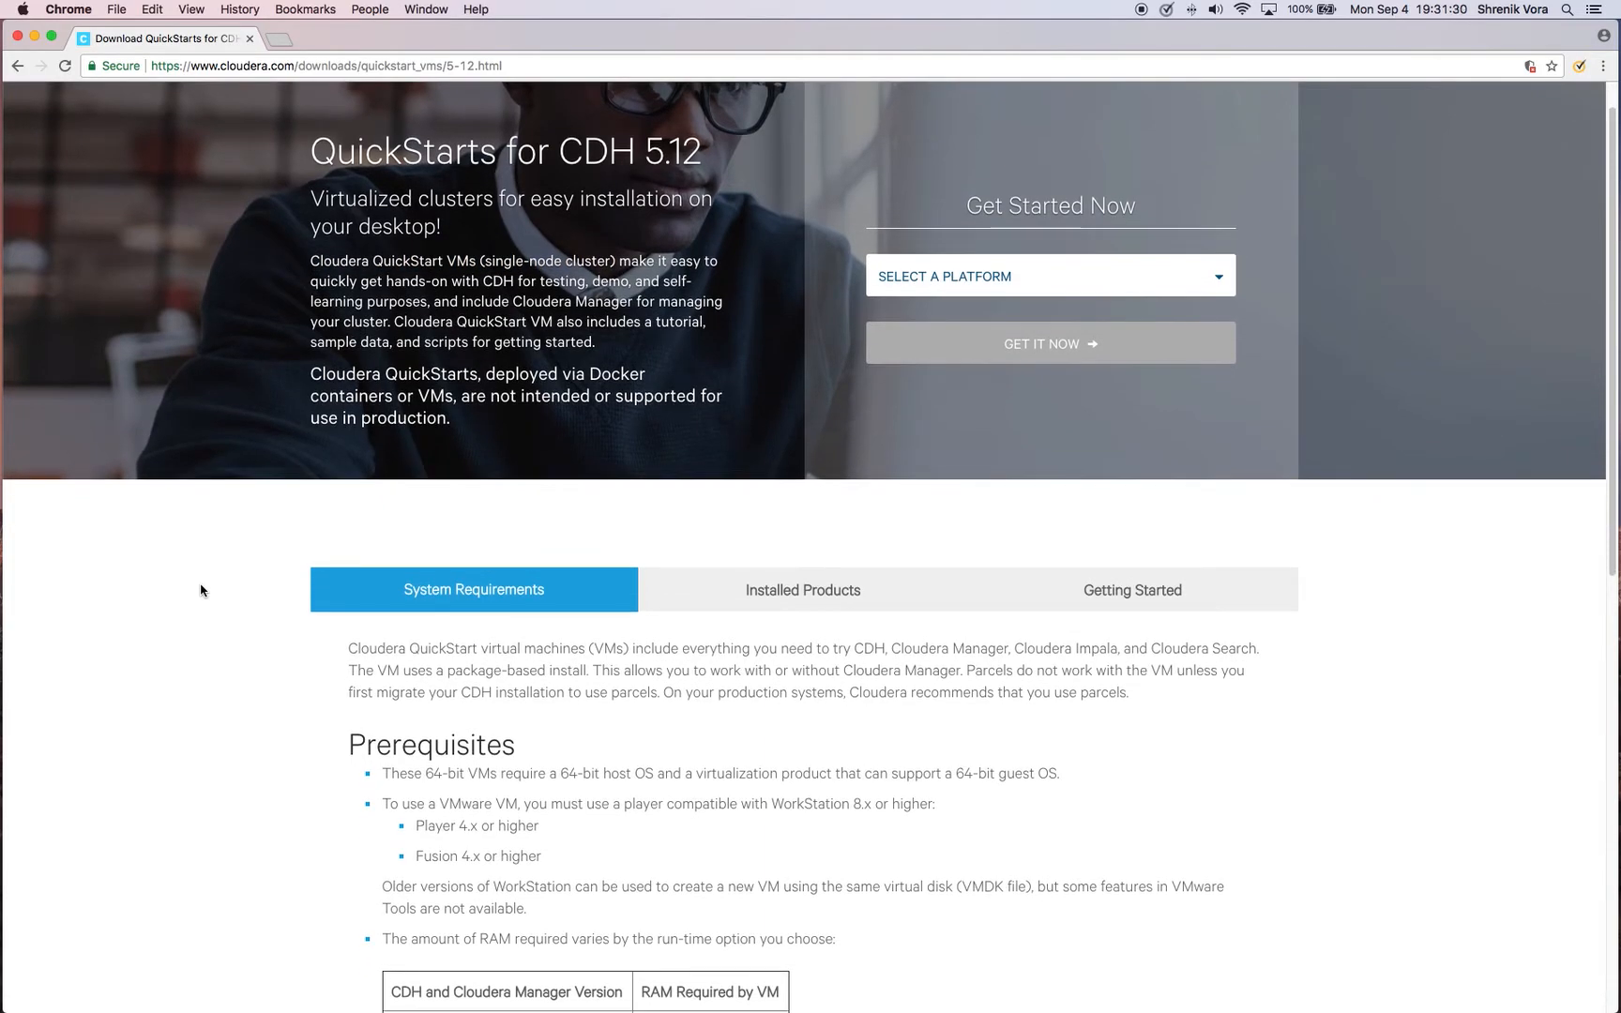
scroll(200, 591, down, 3)
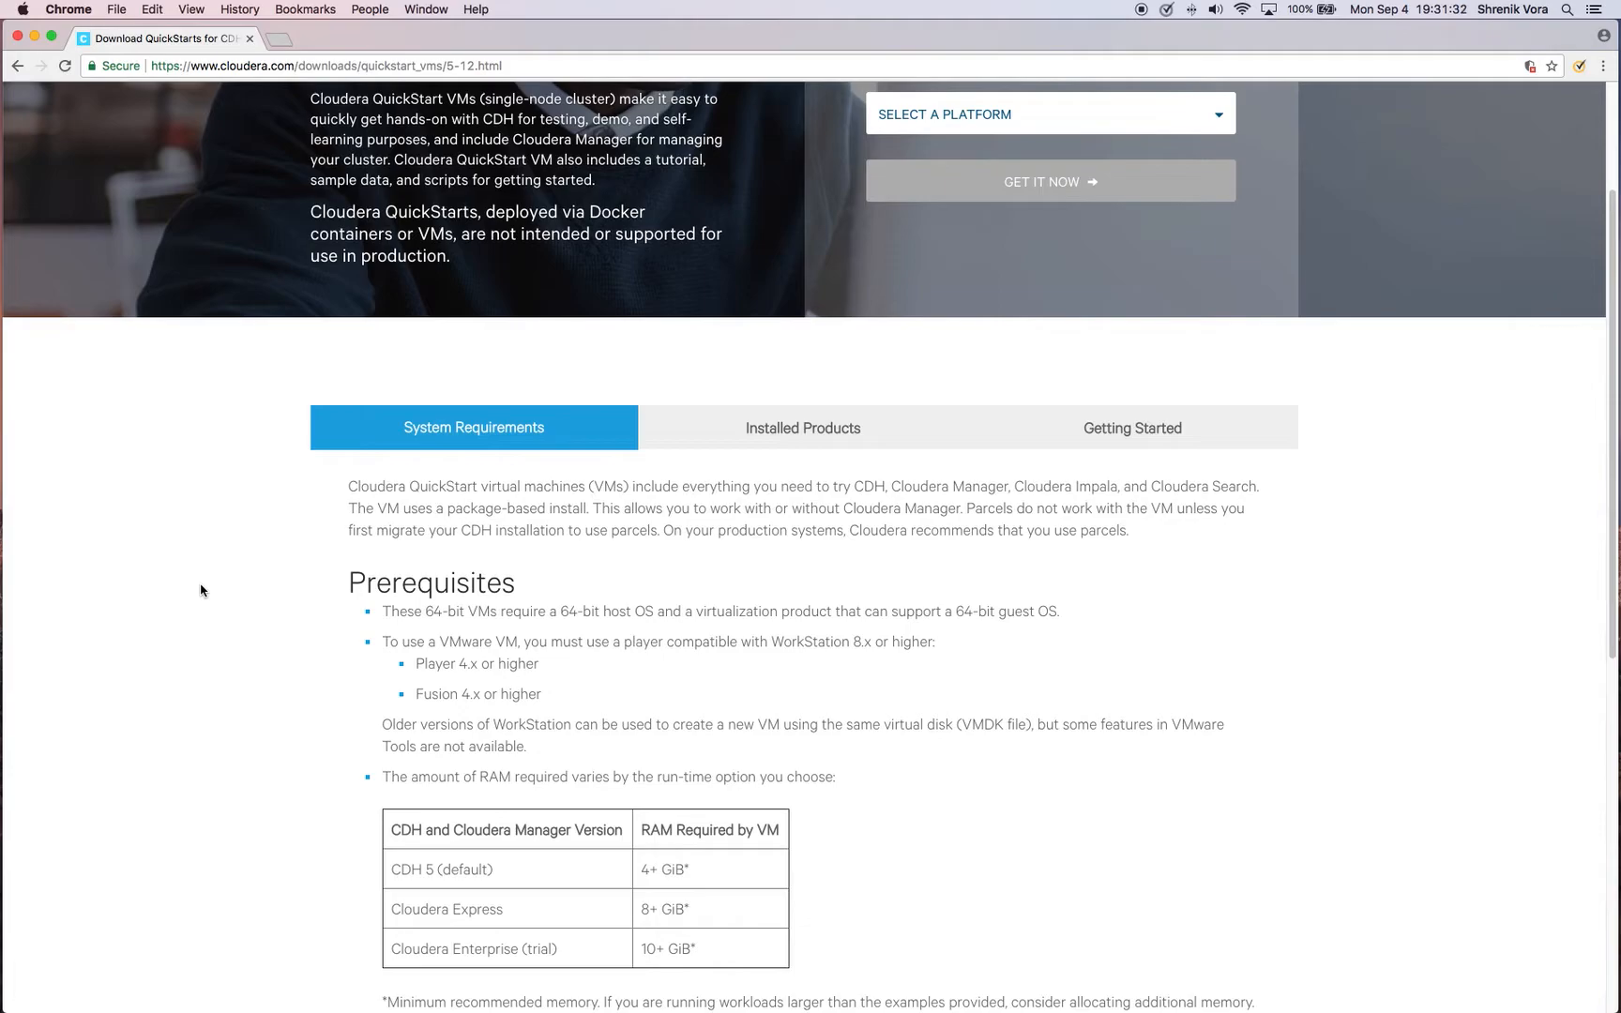
scroll(201, 591, down, 4)
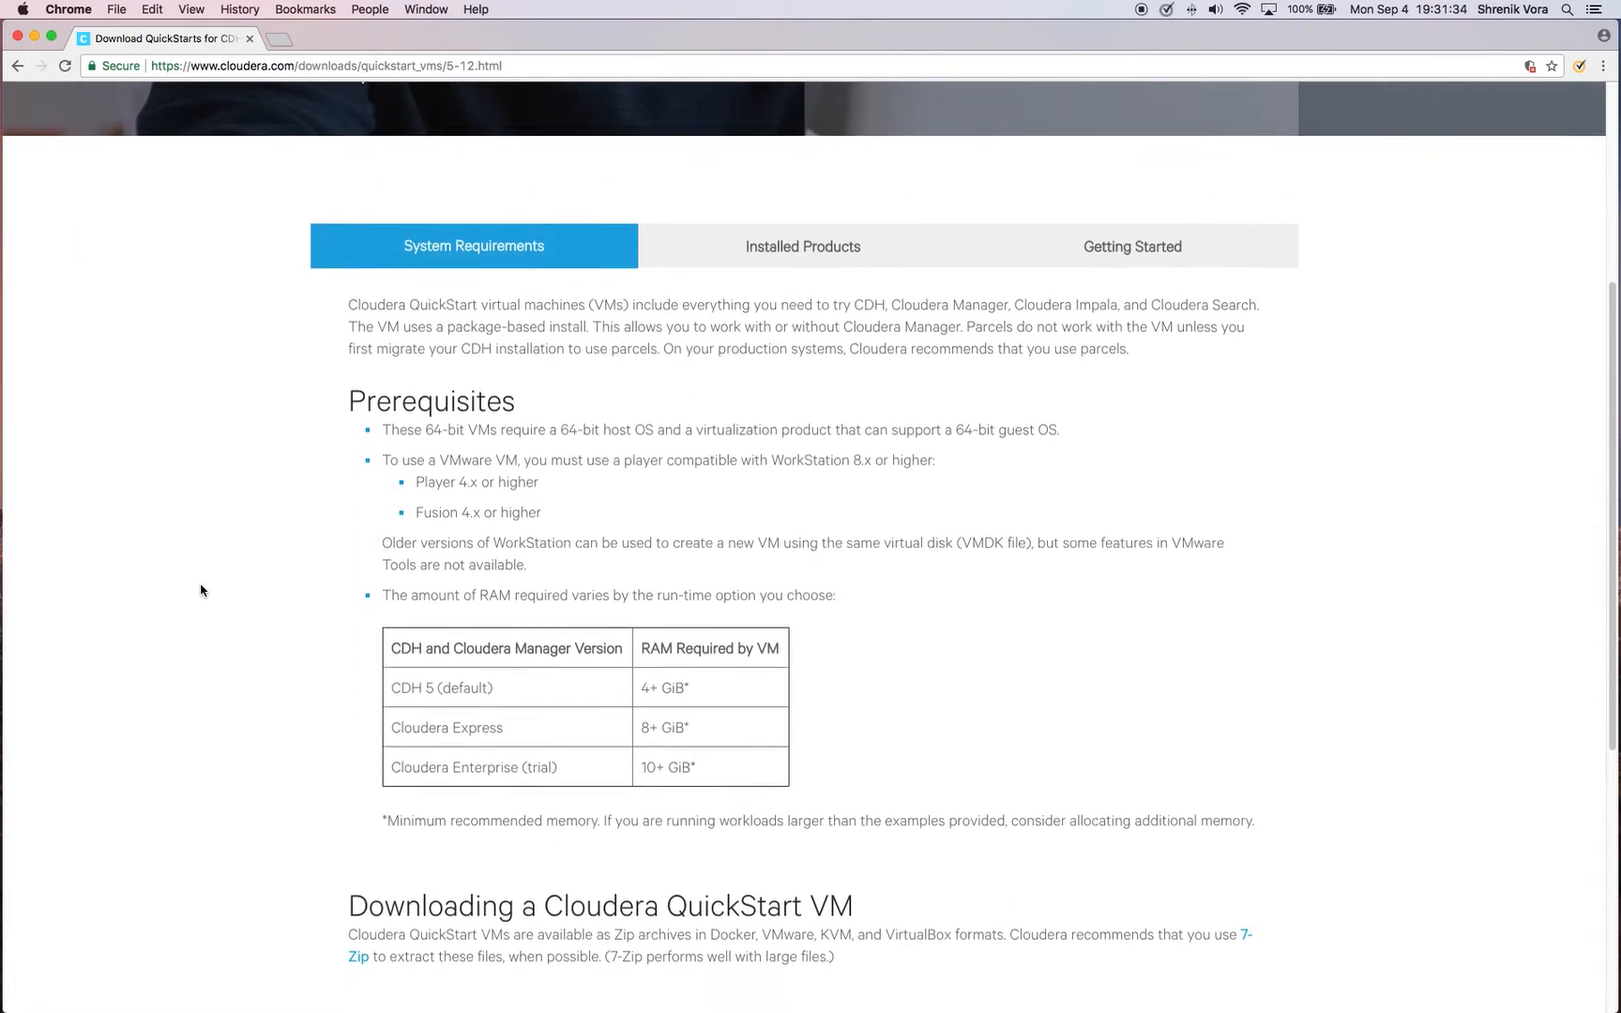
scroll(201, 591, down, 2)
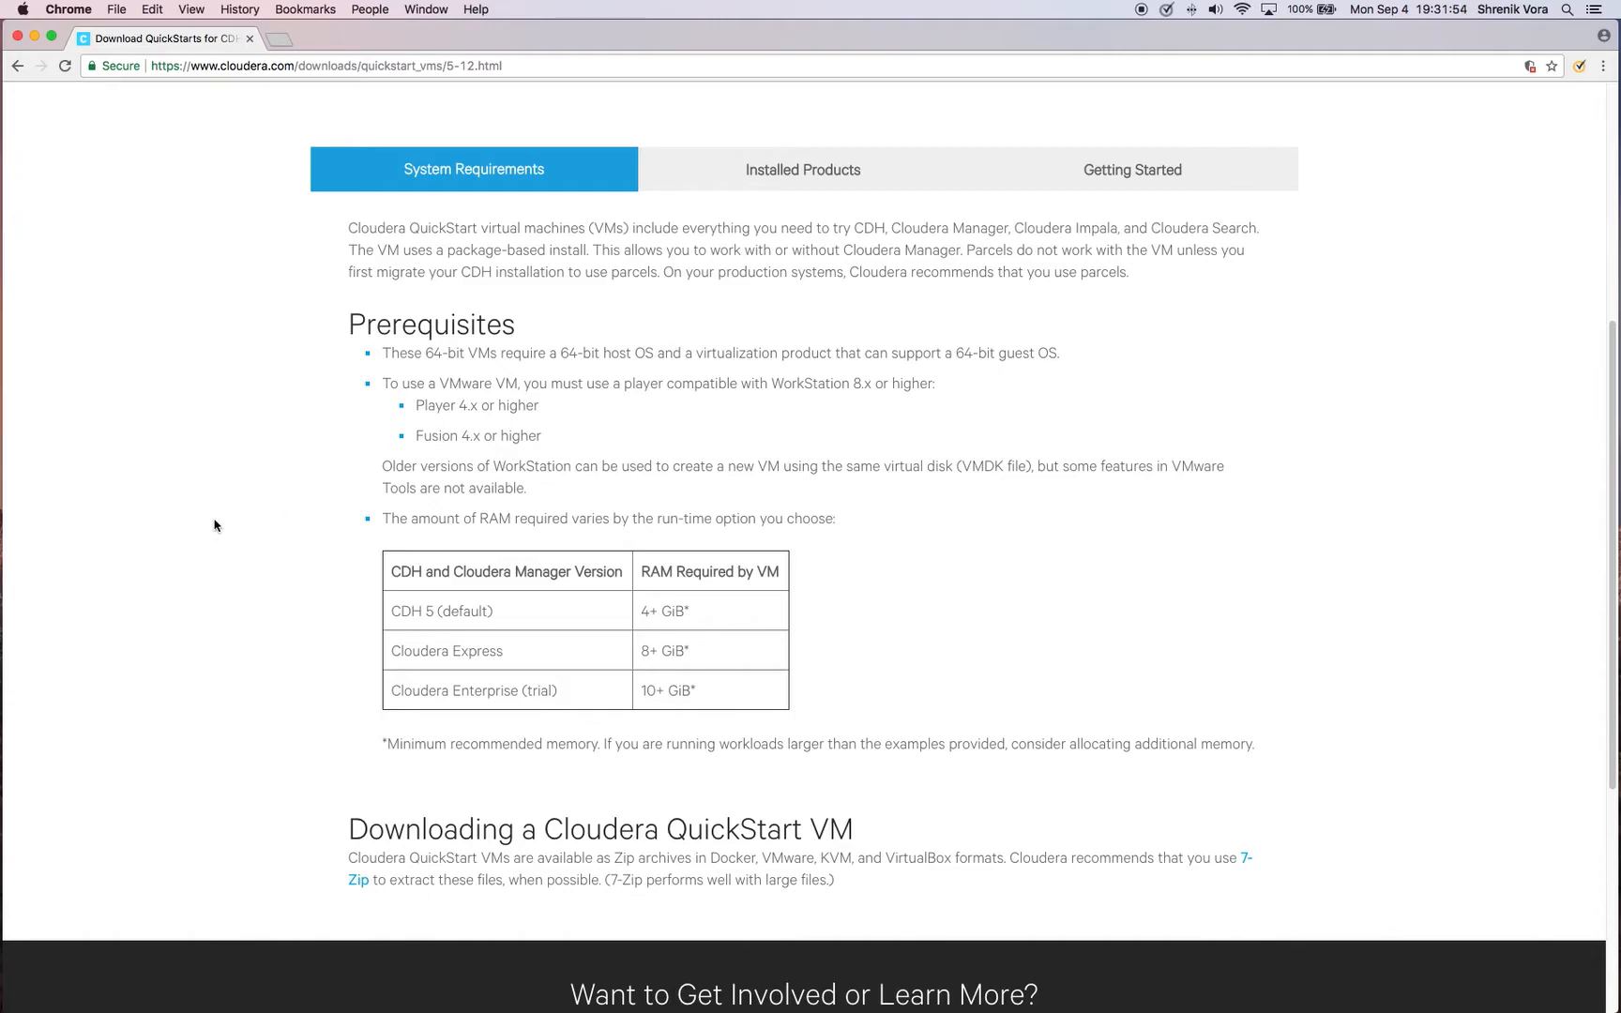
scroll(213, 525, down, 3)
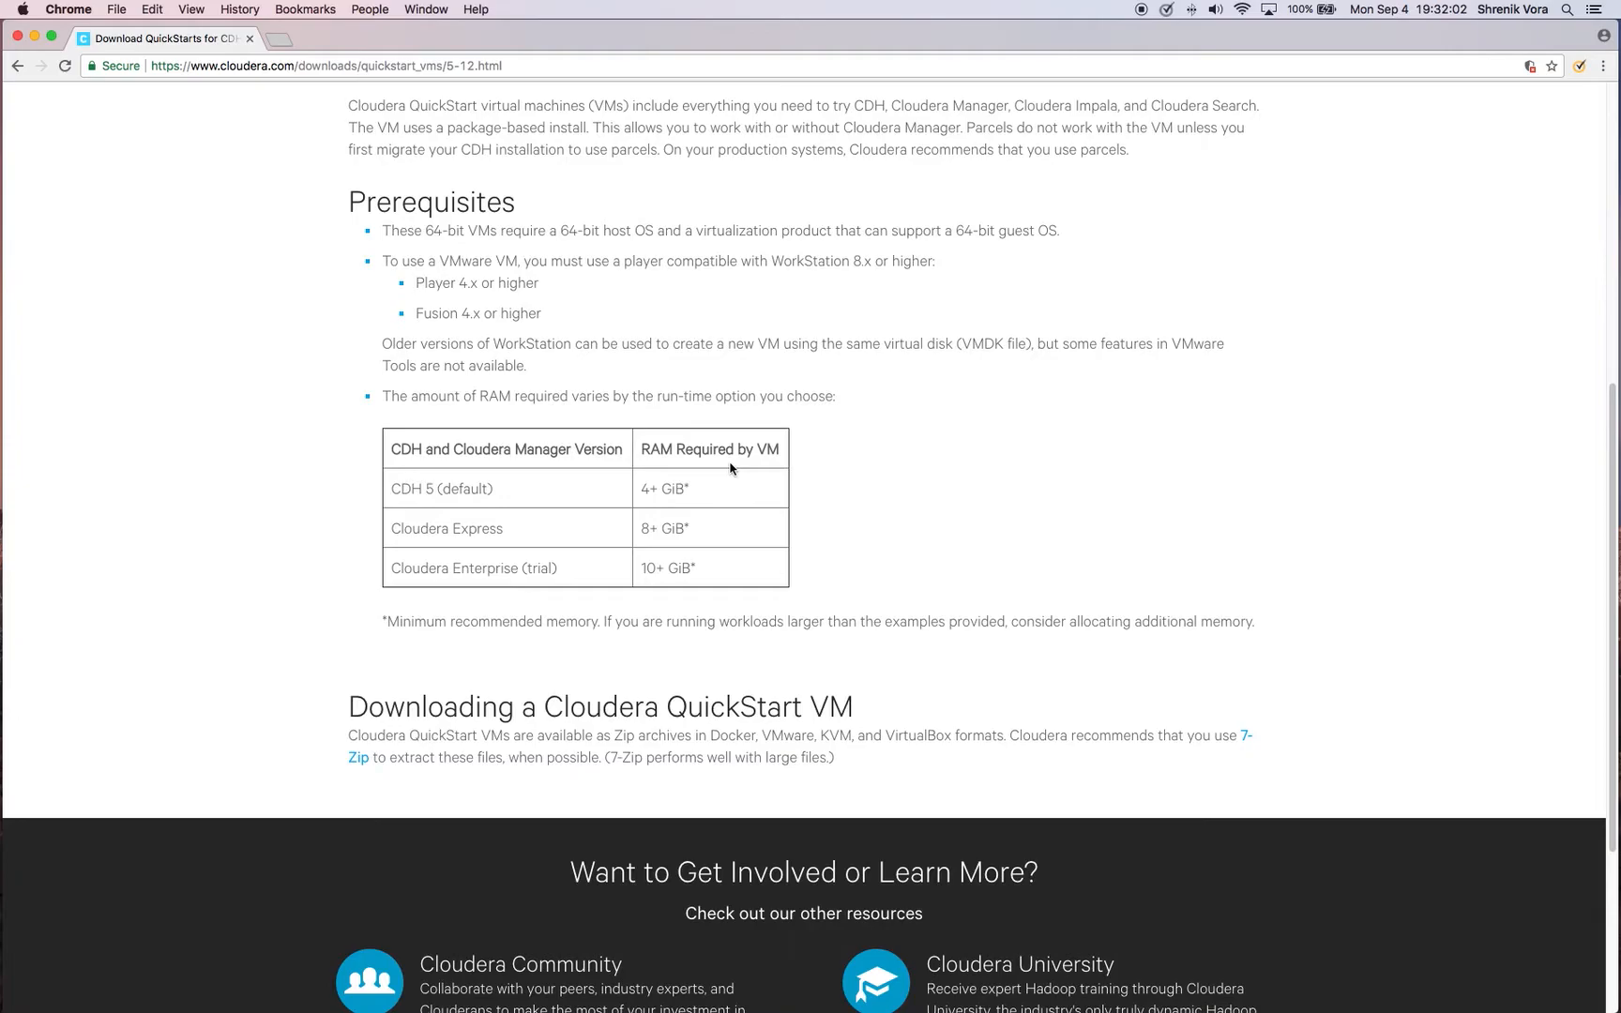
Examine the RAM requirements table for the CDH 5 (default) and Cloudera Express options
drag(505, 489, 396, 493)
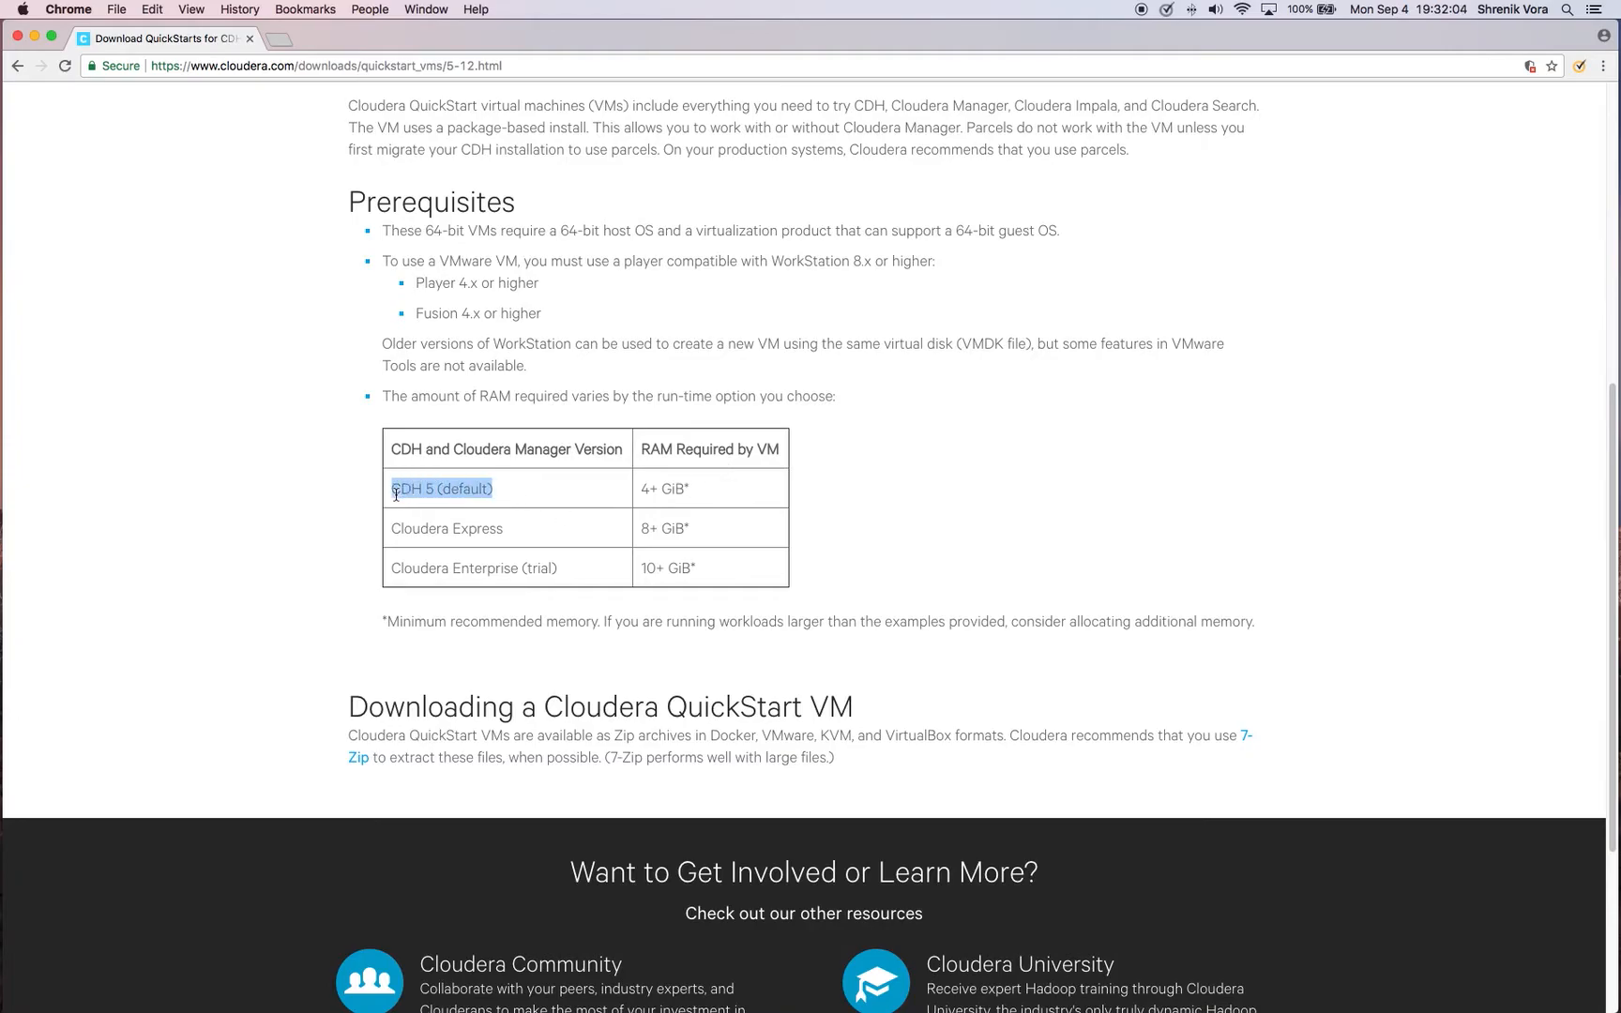
scroll(268, 523, down, 1)
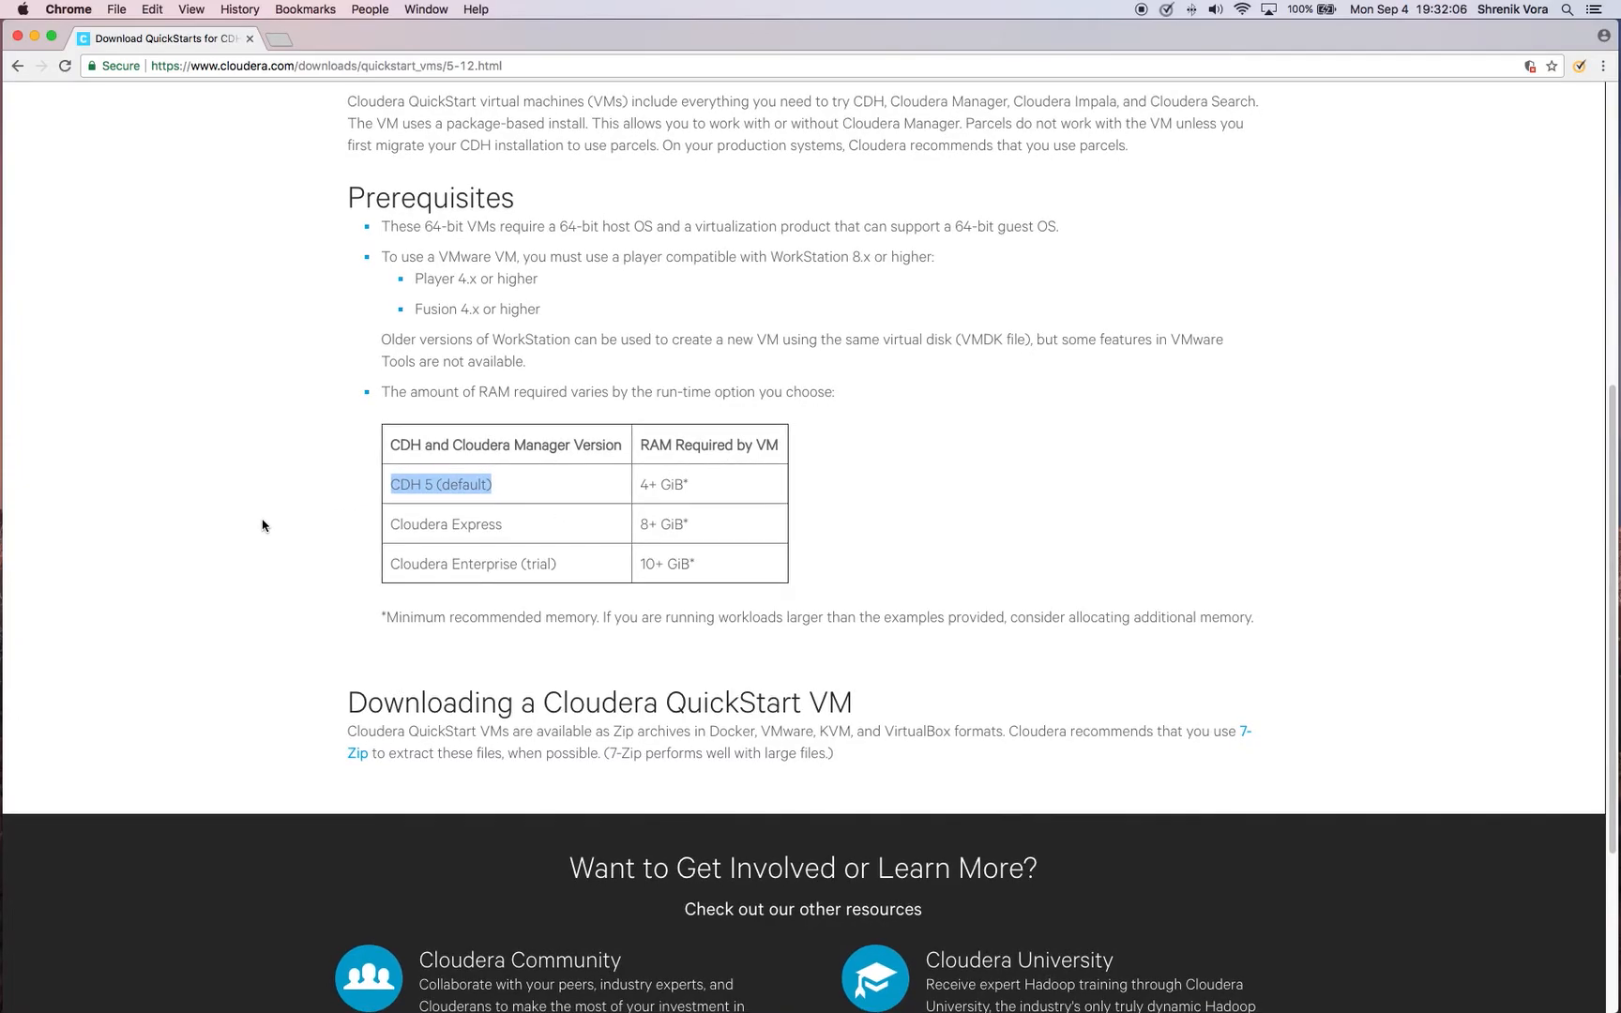
click(262, 525)
scroll(263, 525, up, 2)
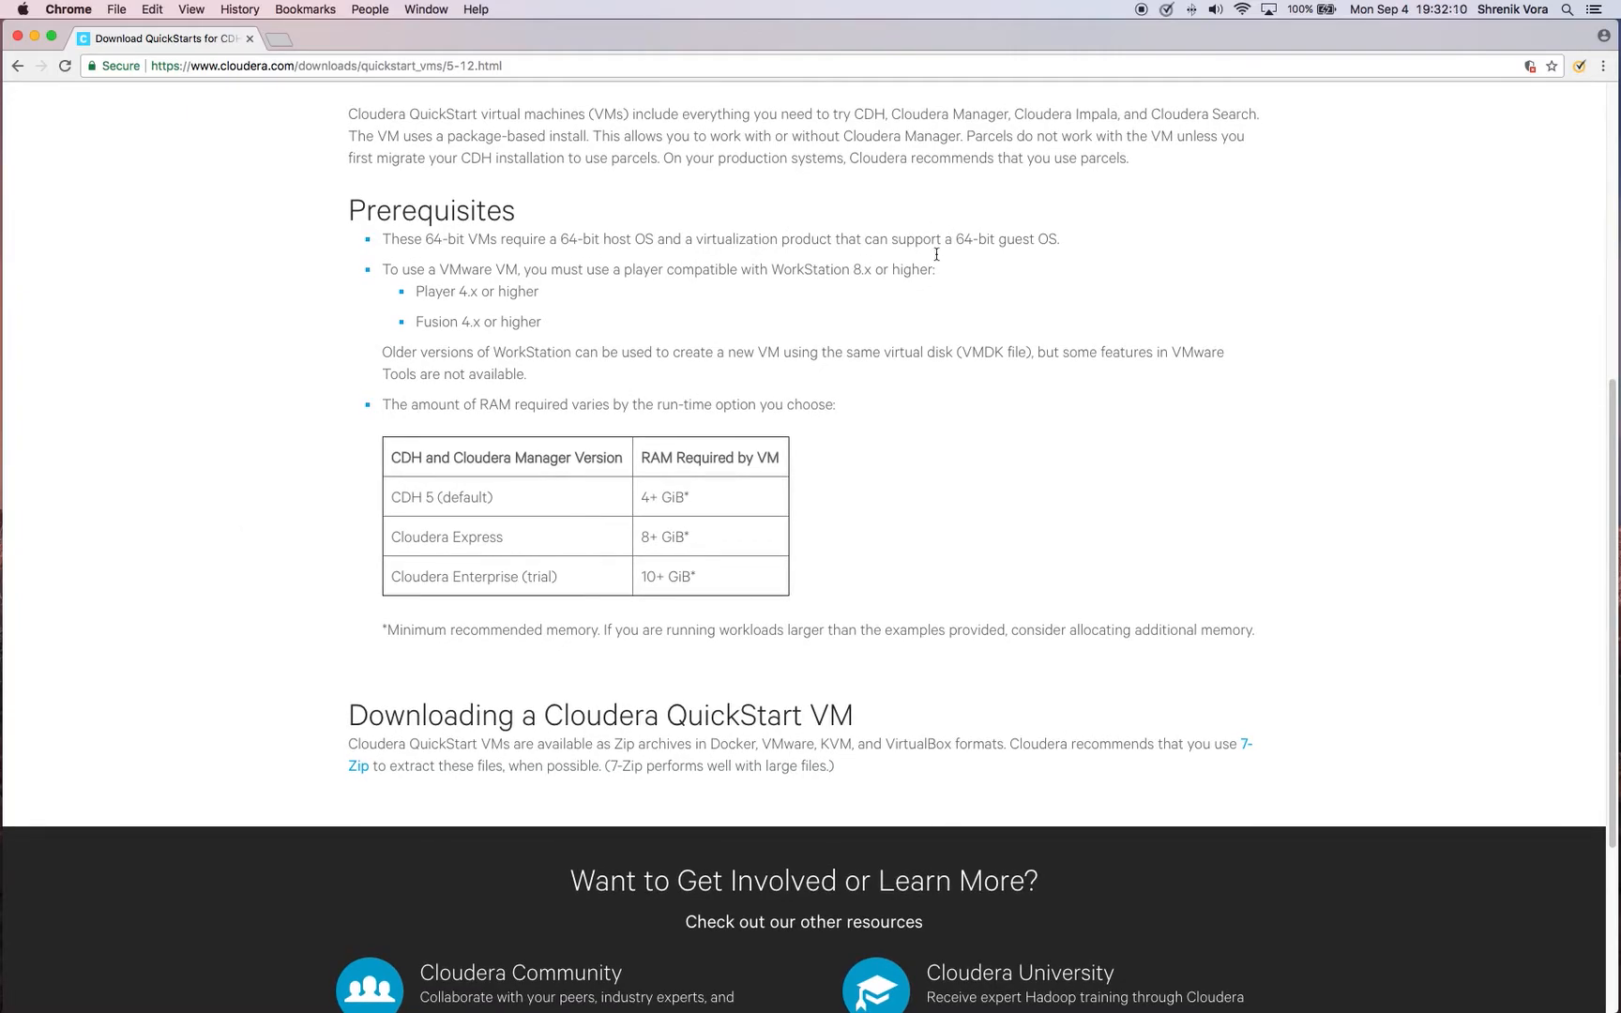
drag(497, 539, 388, 549)
scroll(538, 546, down, 1)
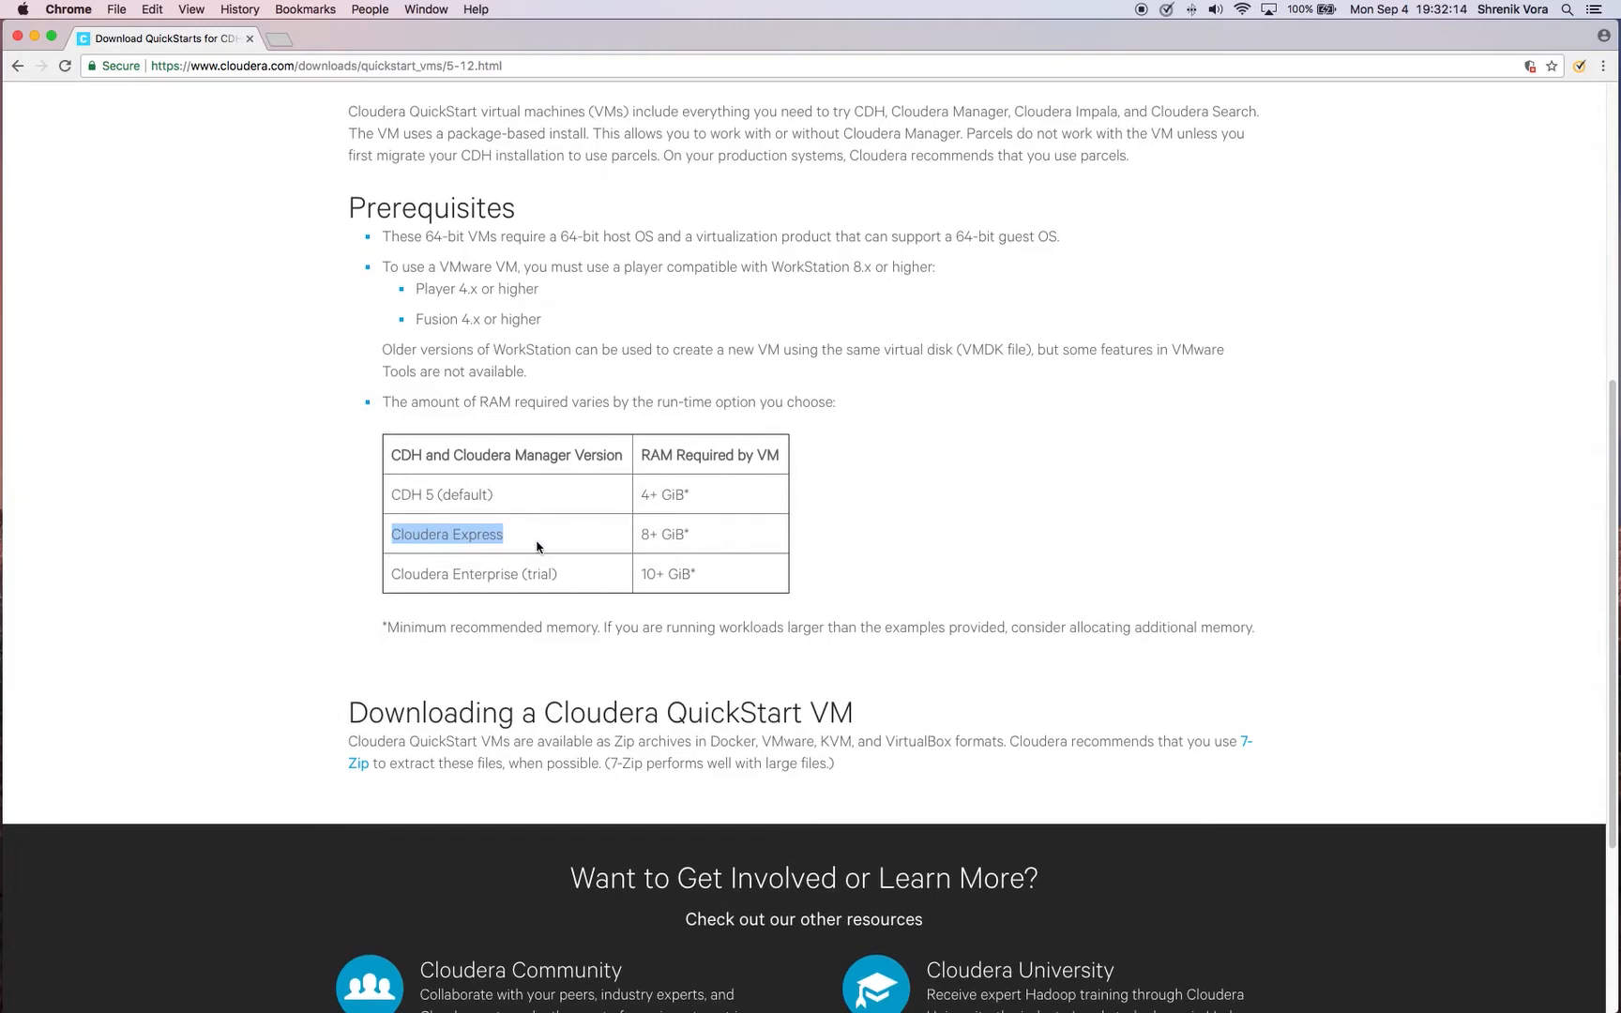
click(536, 546)
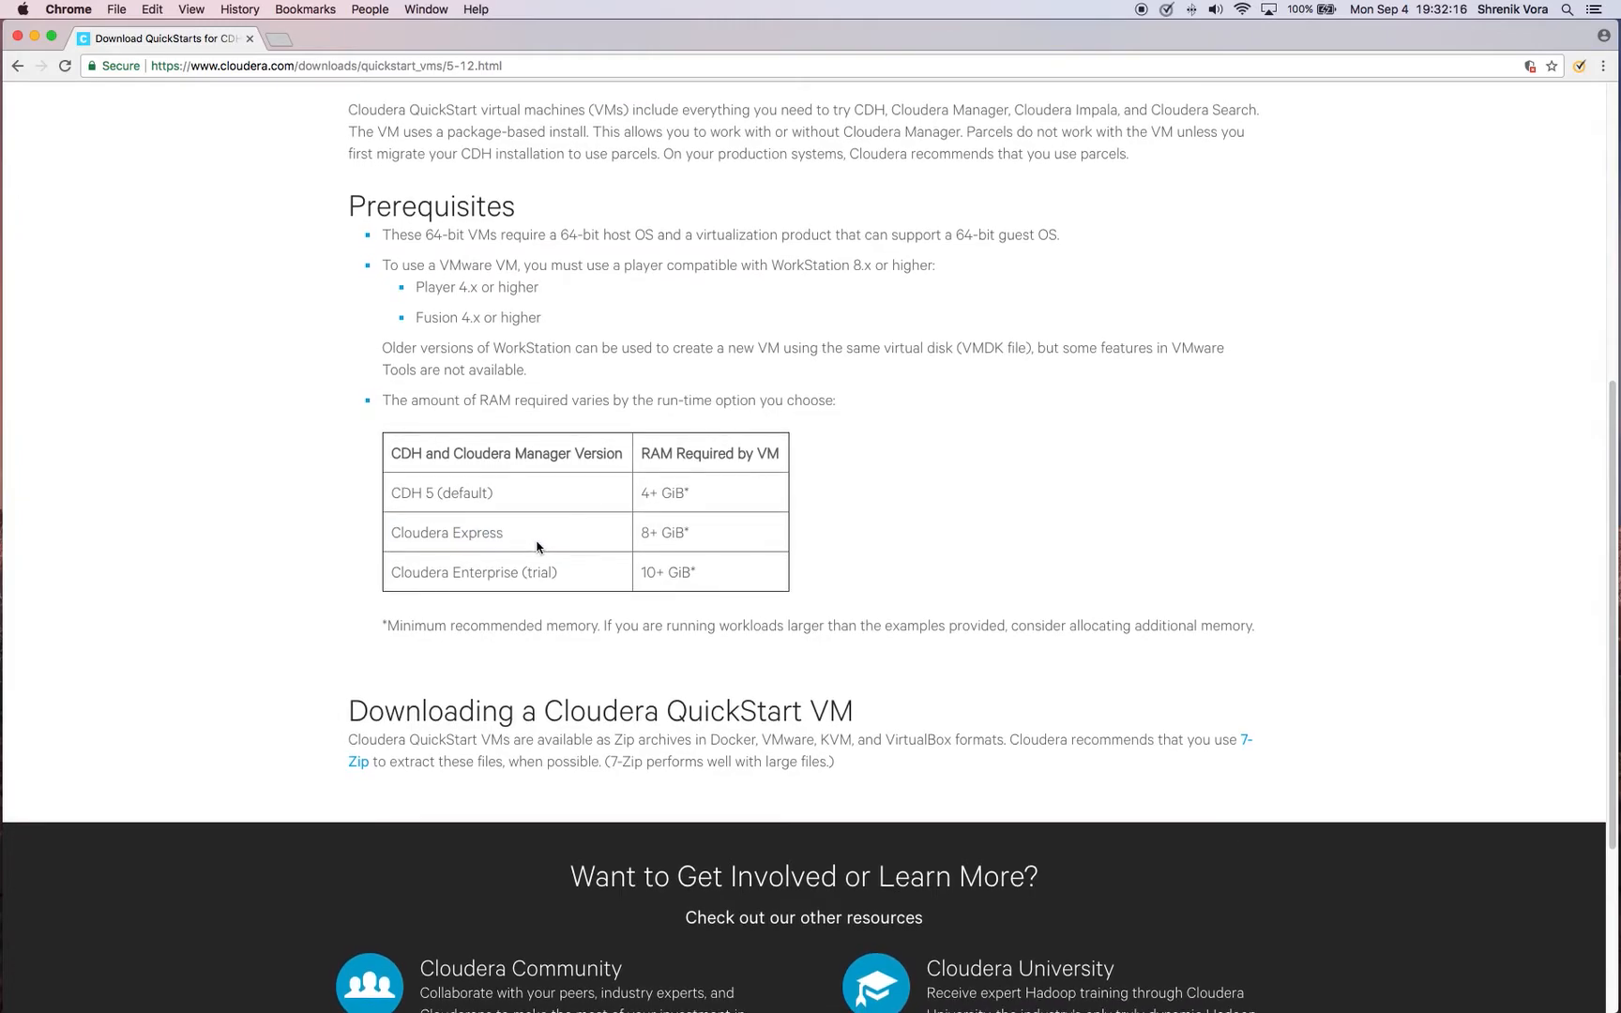
drag(641, 533, 693, 539)
click(167, 574)
Select Virtual Box as the QuickStart platform, request the download, and close the sign-in and product interest form
scroll(167, 574, up, 10)
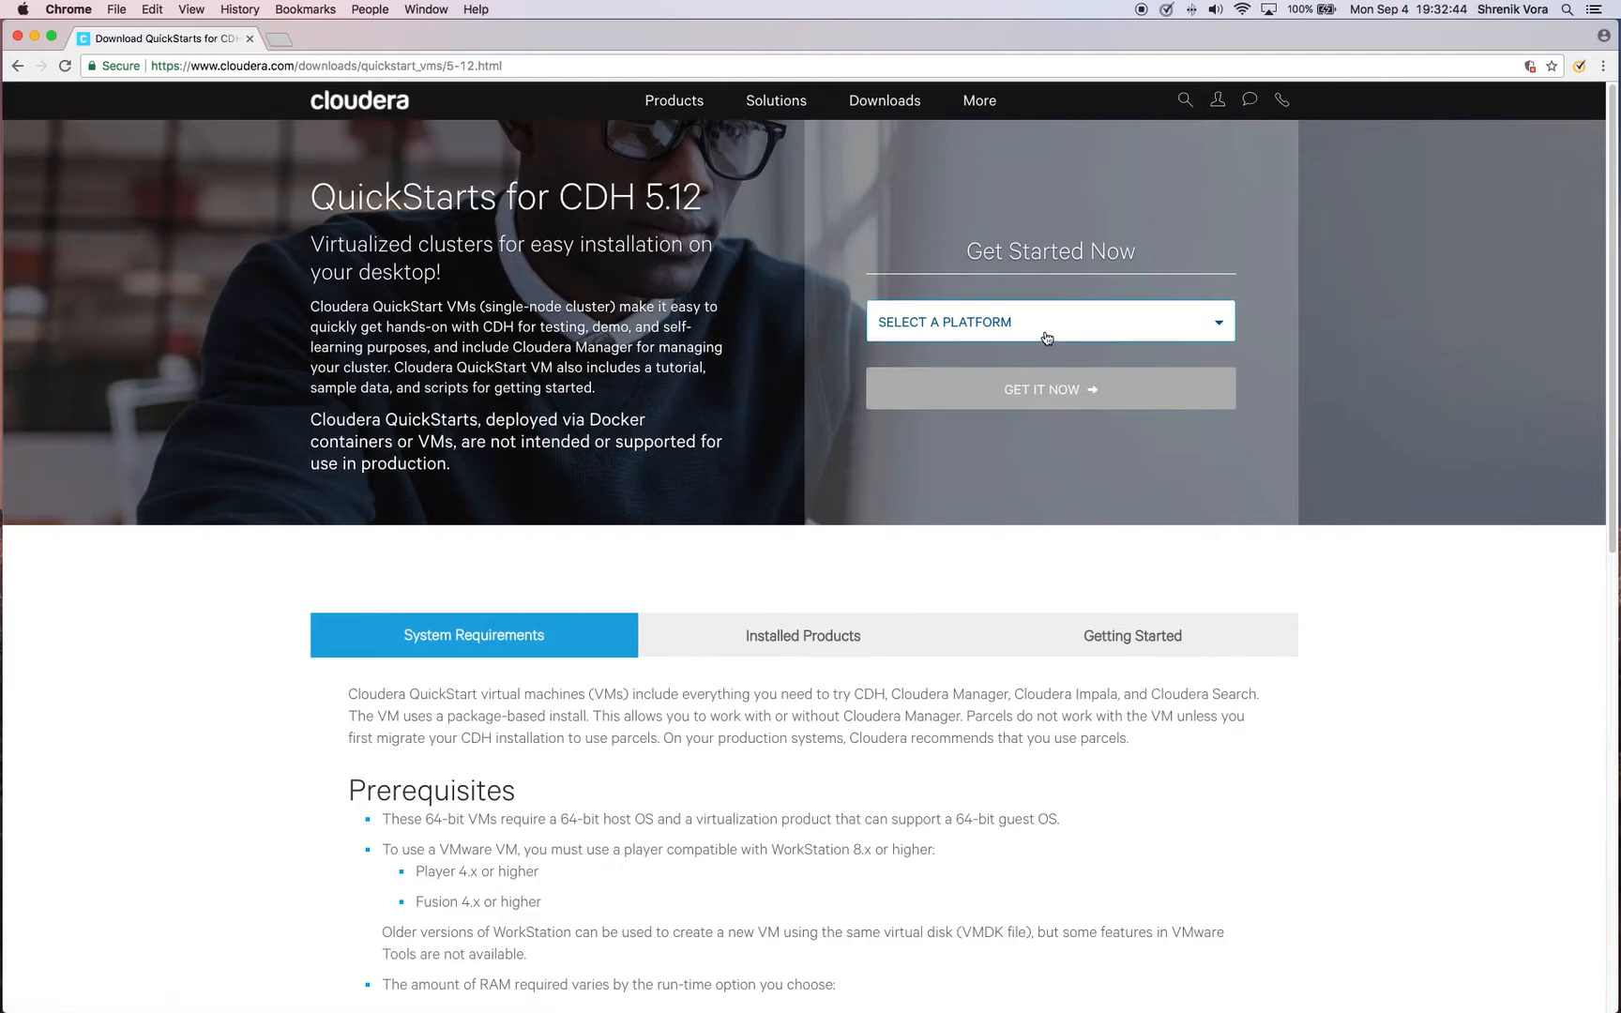
click(1113, 323)
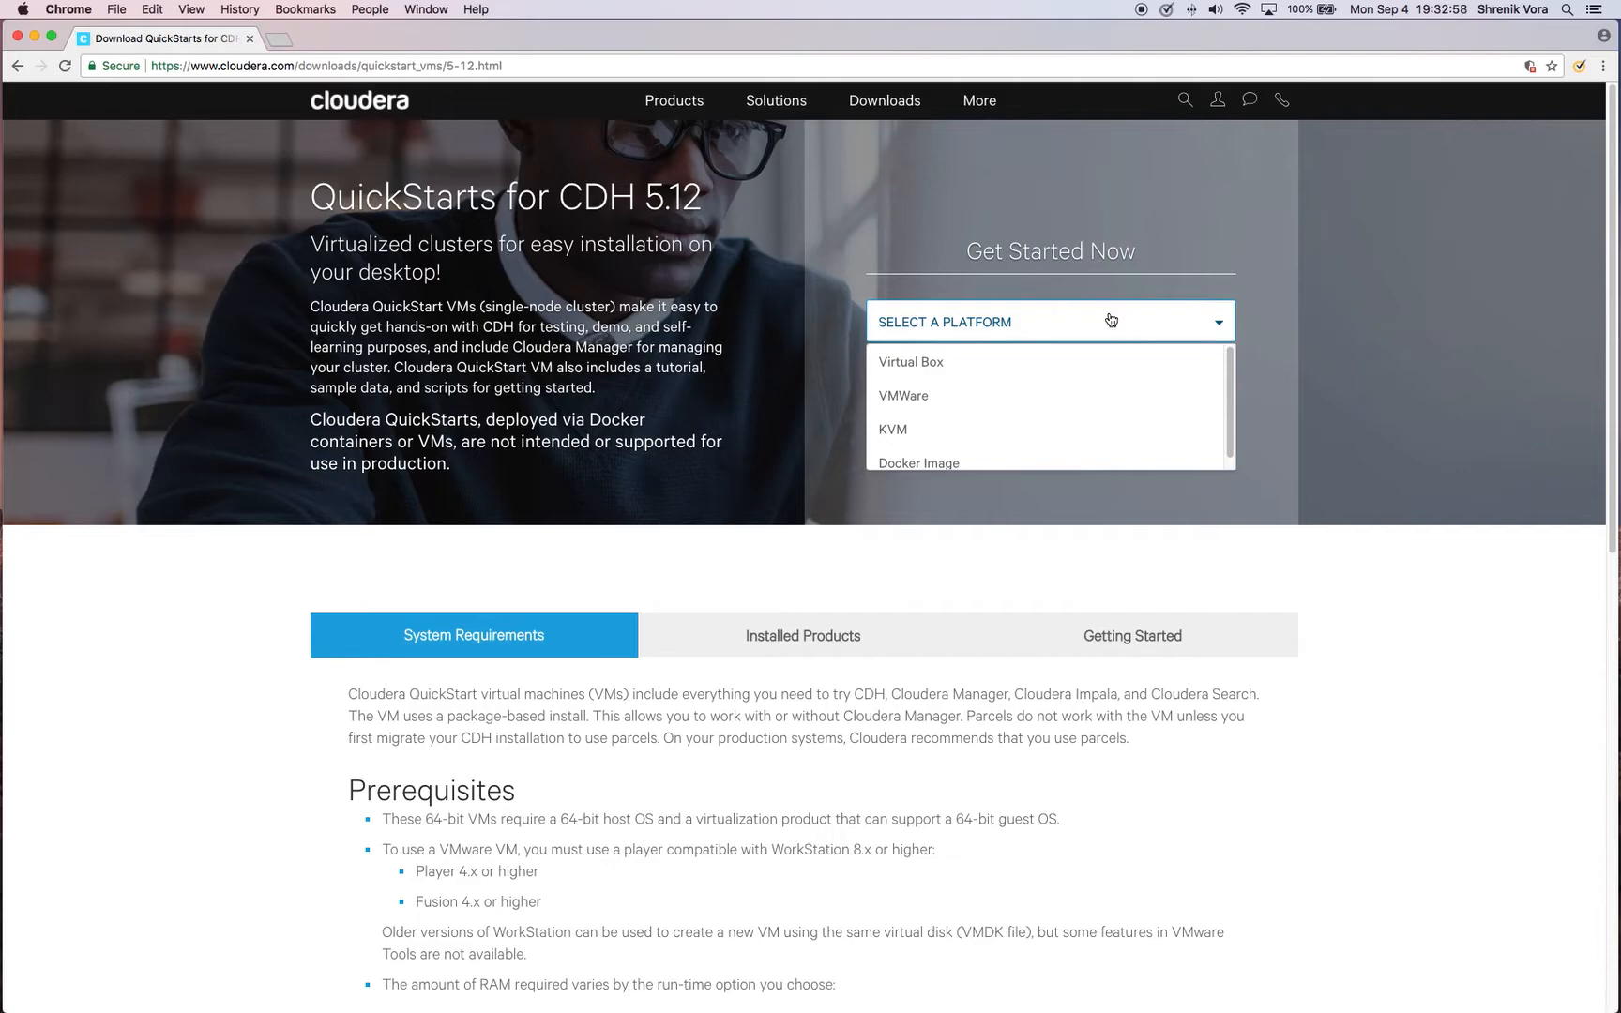
click(929, 365)
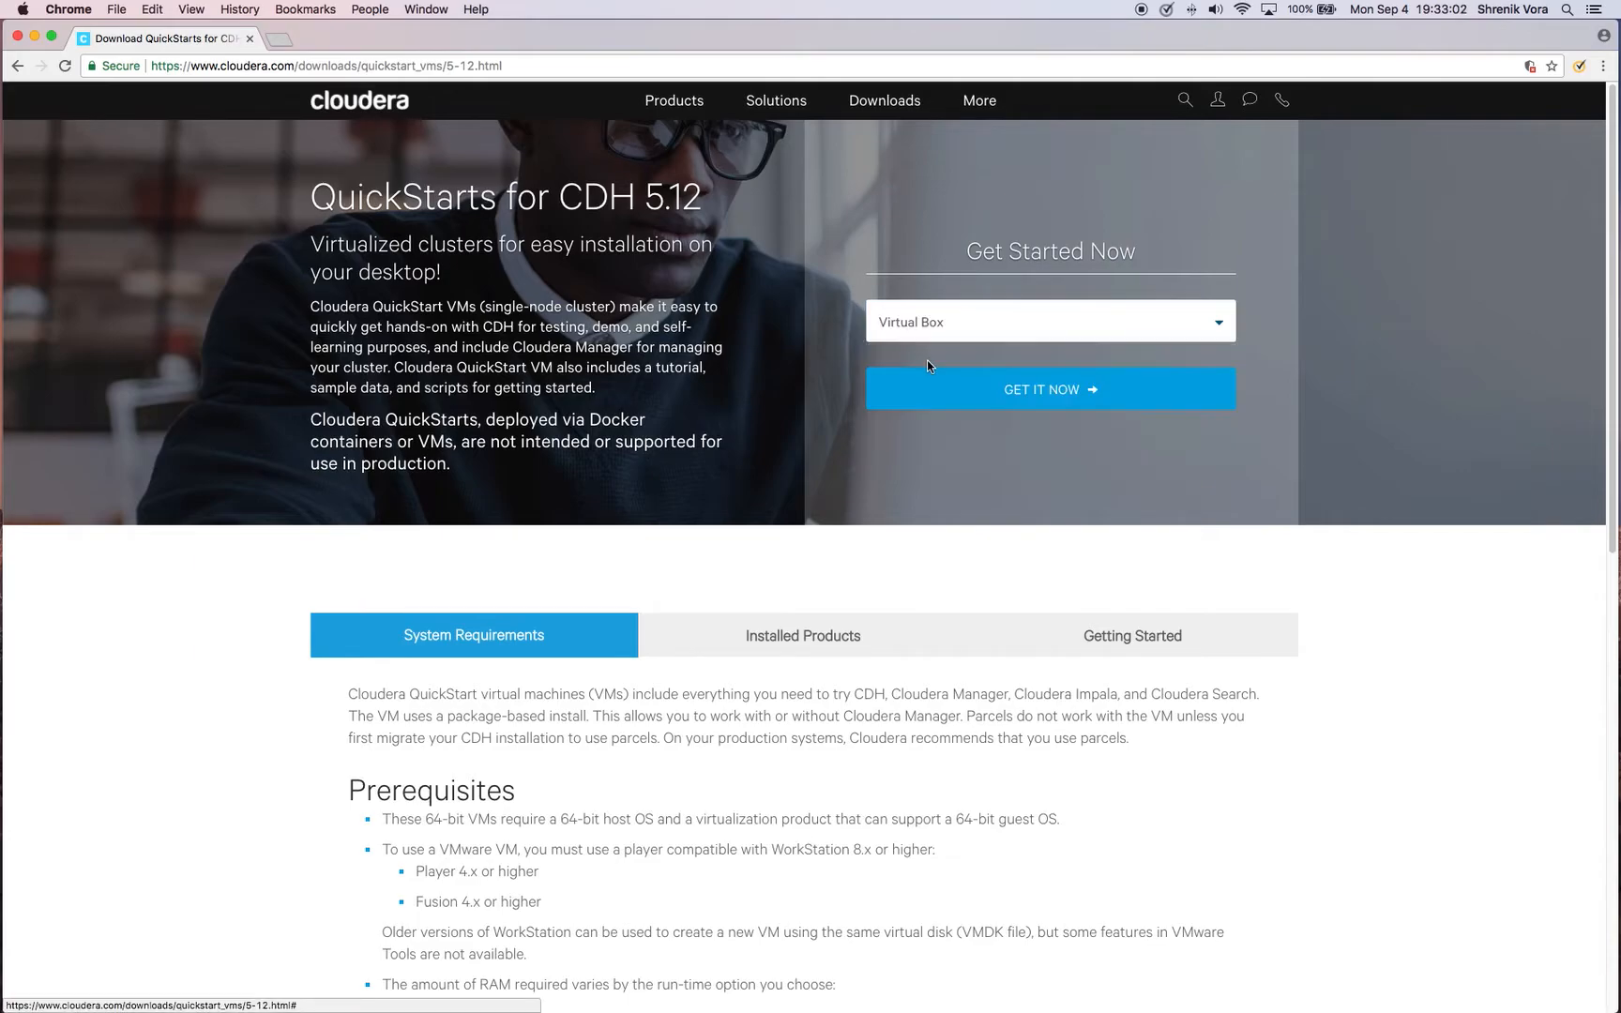
click(1031, 392)
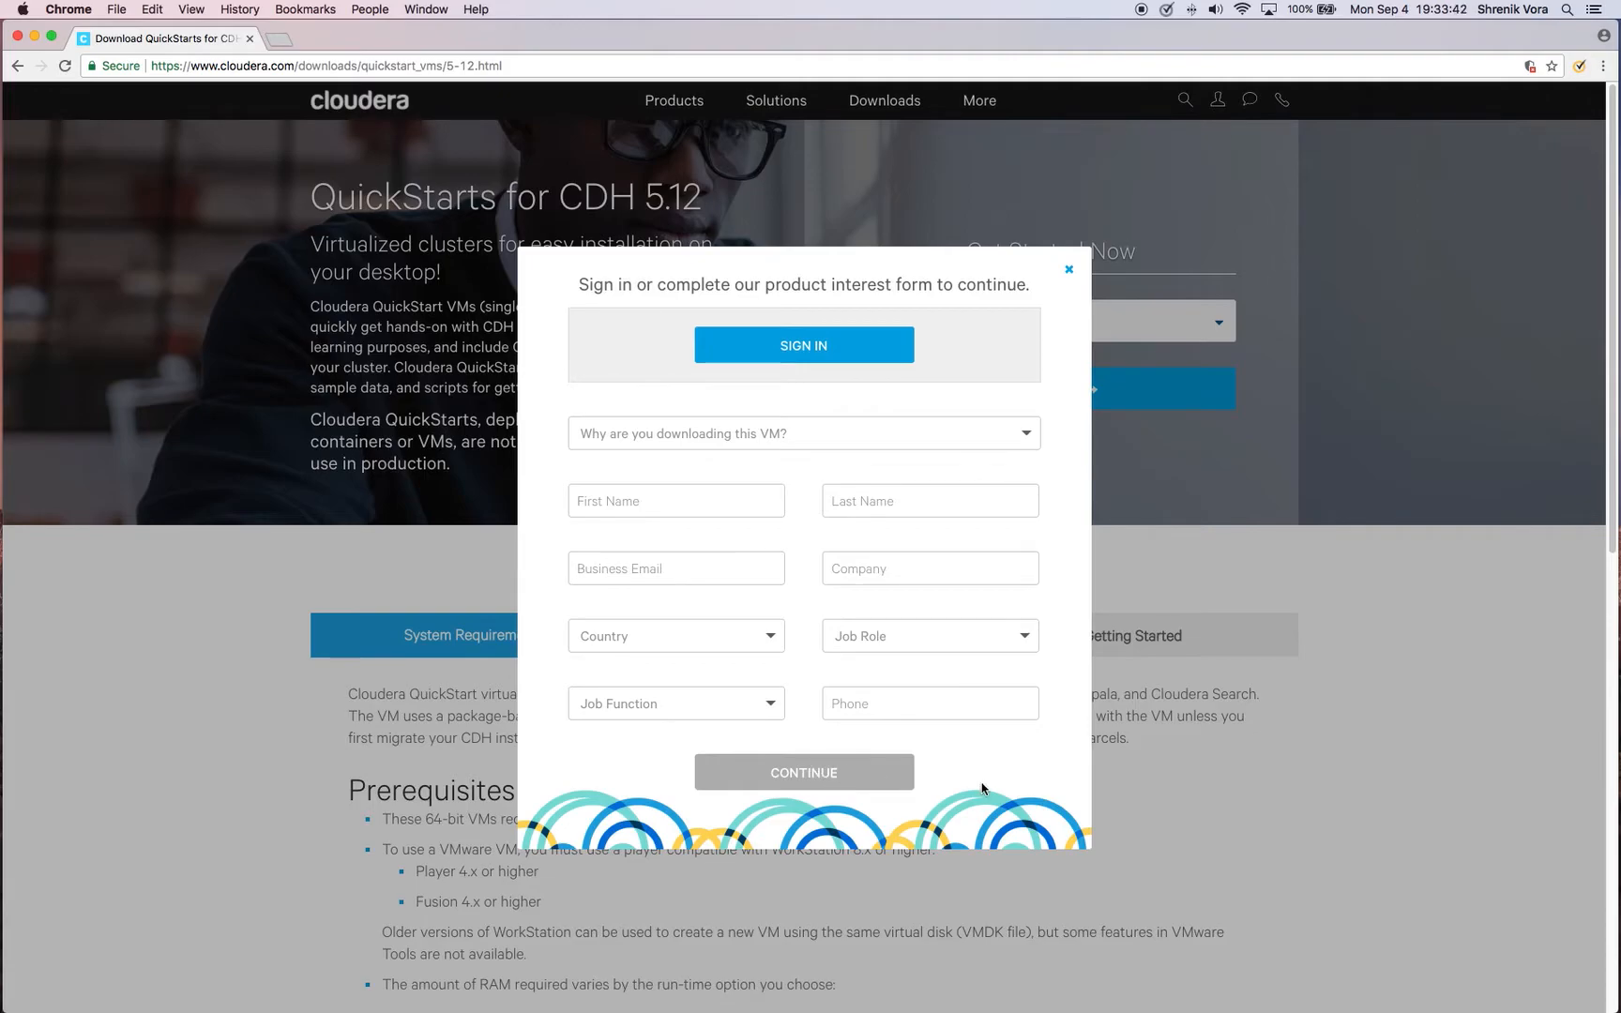
click(1070, 274)
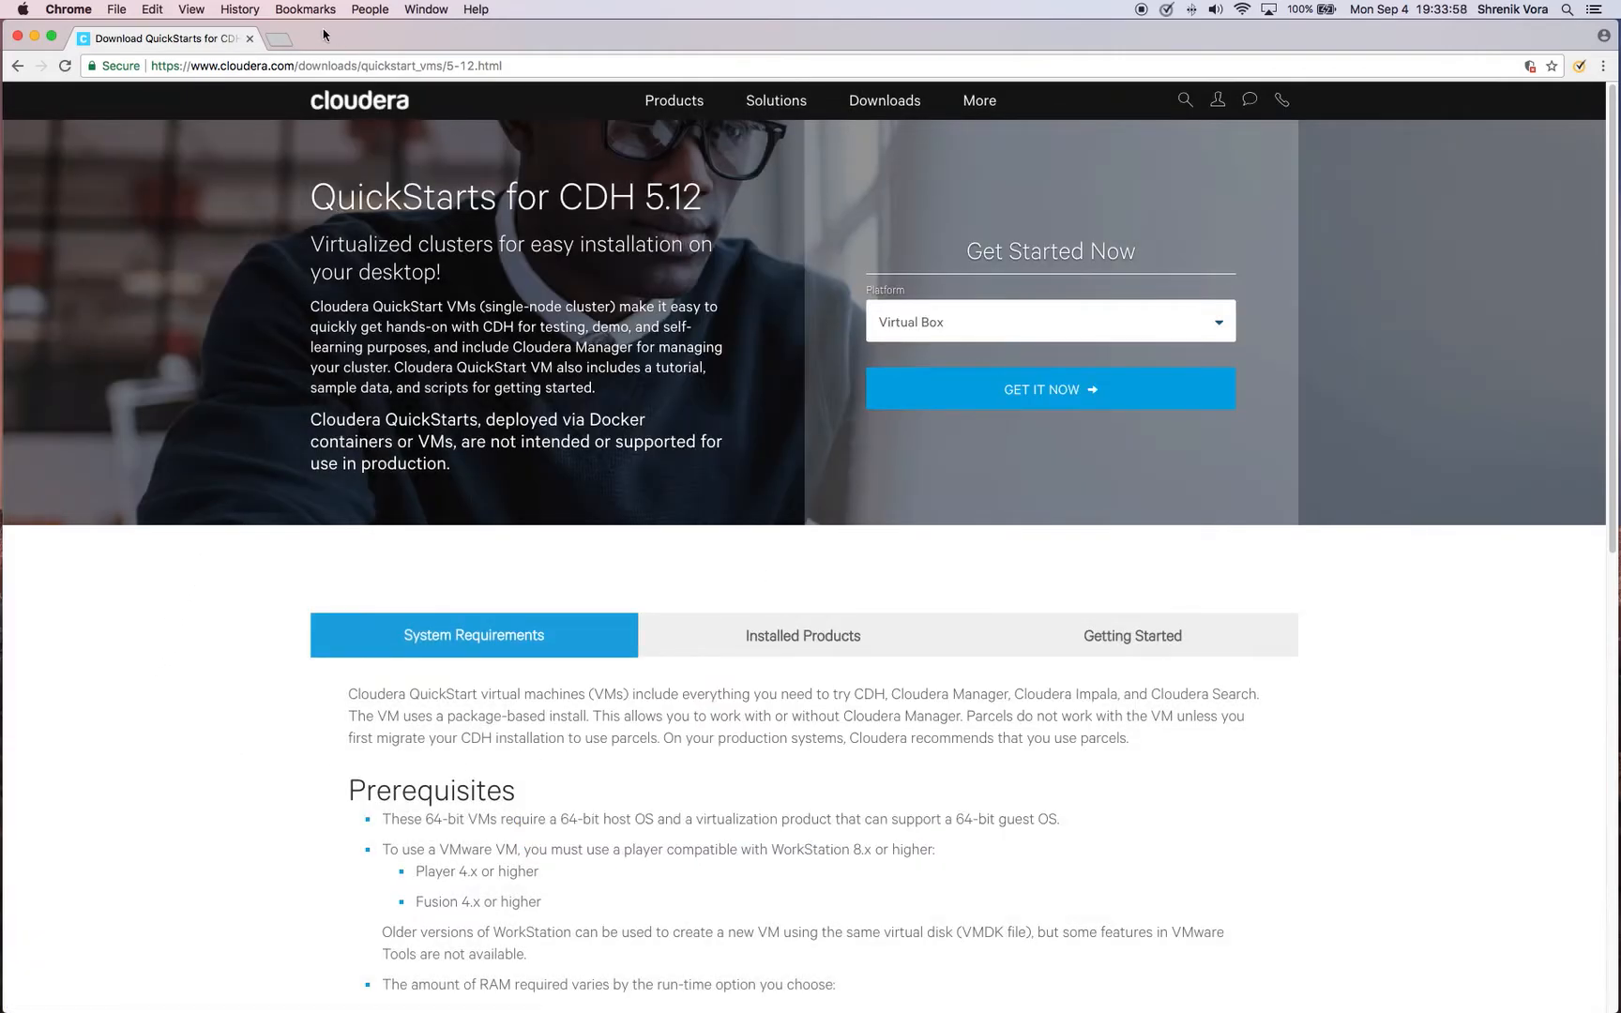
click(281, 41)
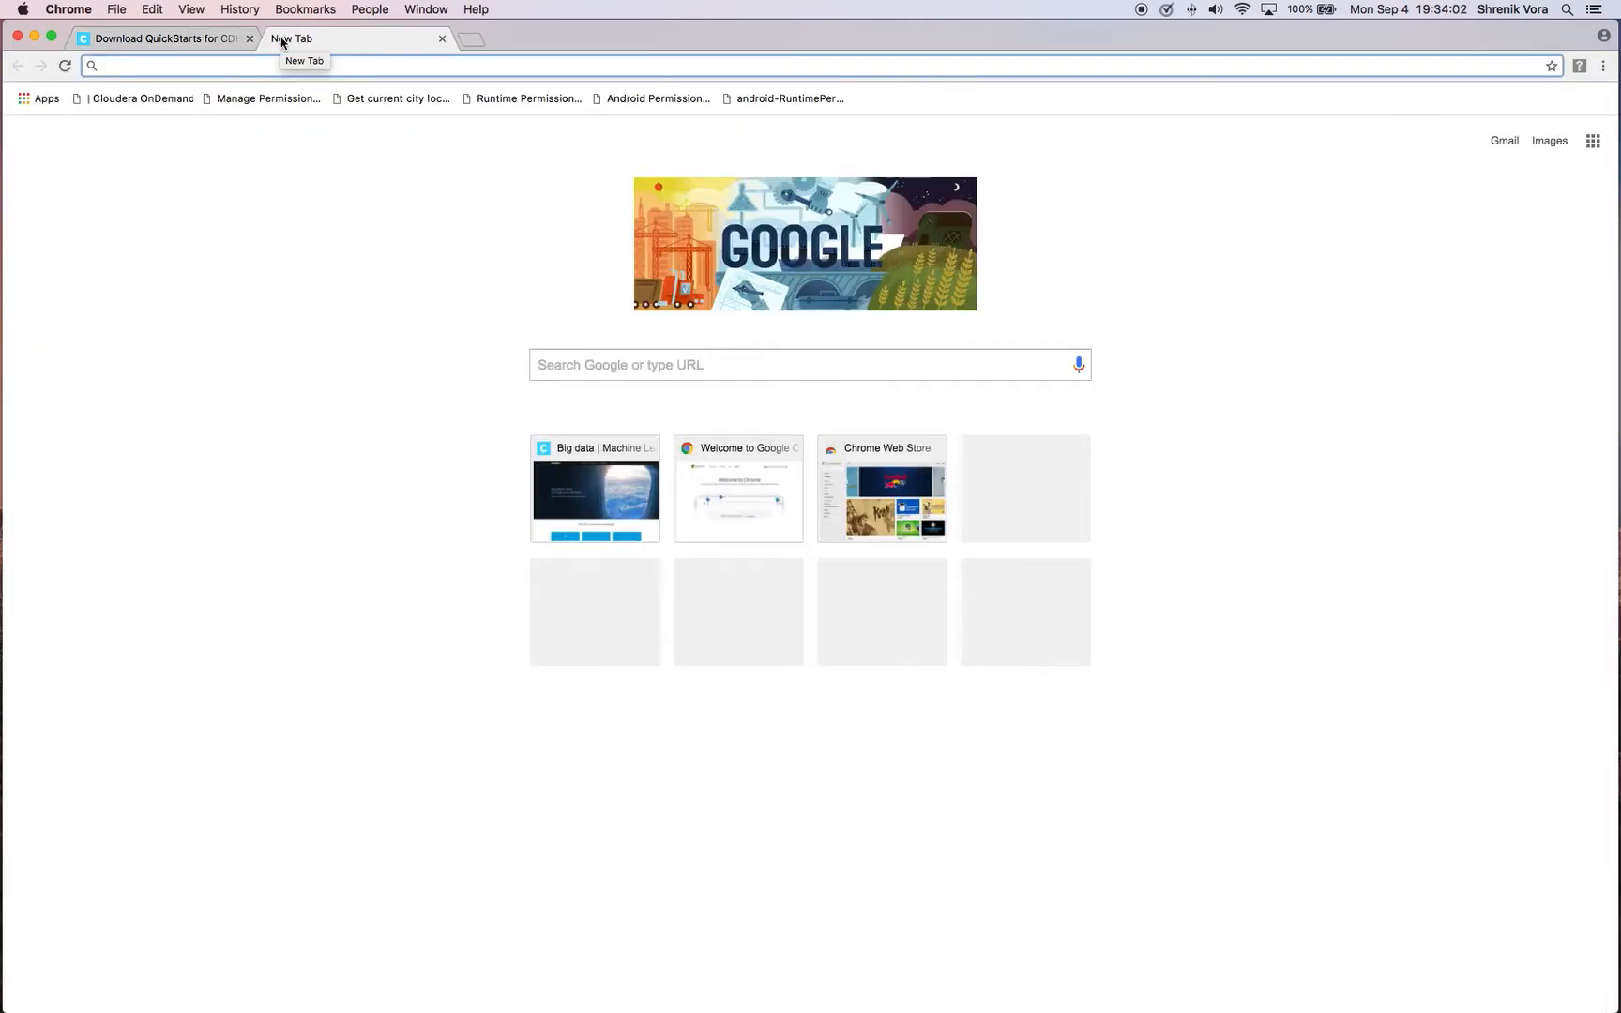
text(www.)
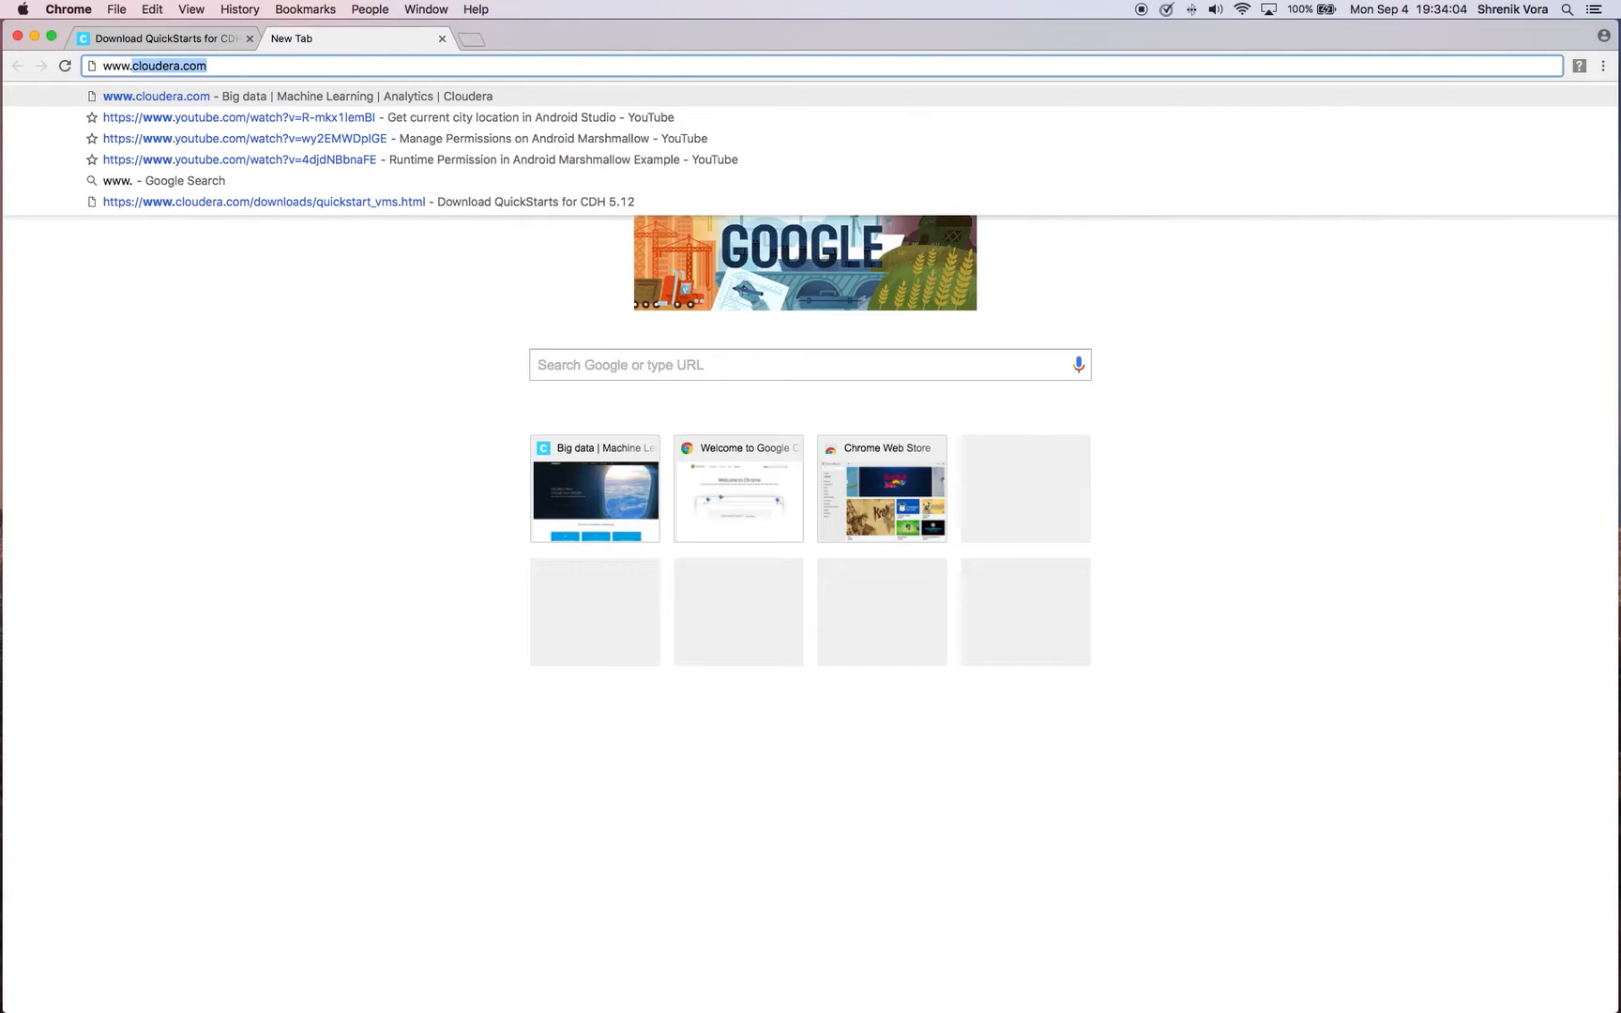
text(v)
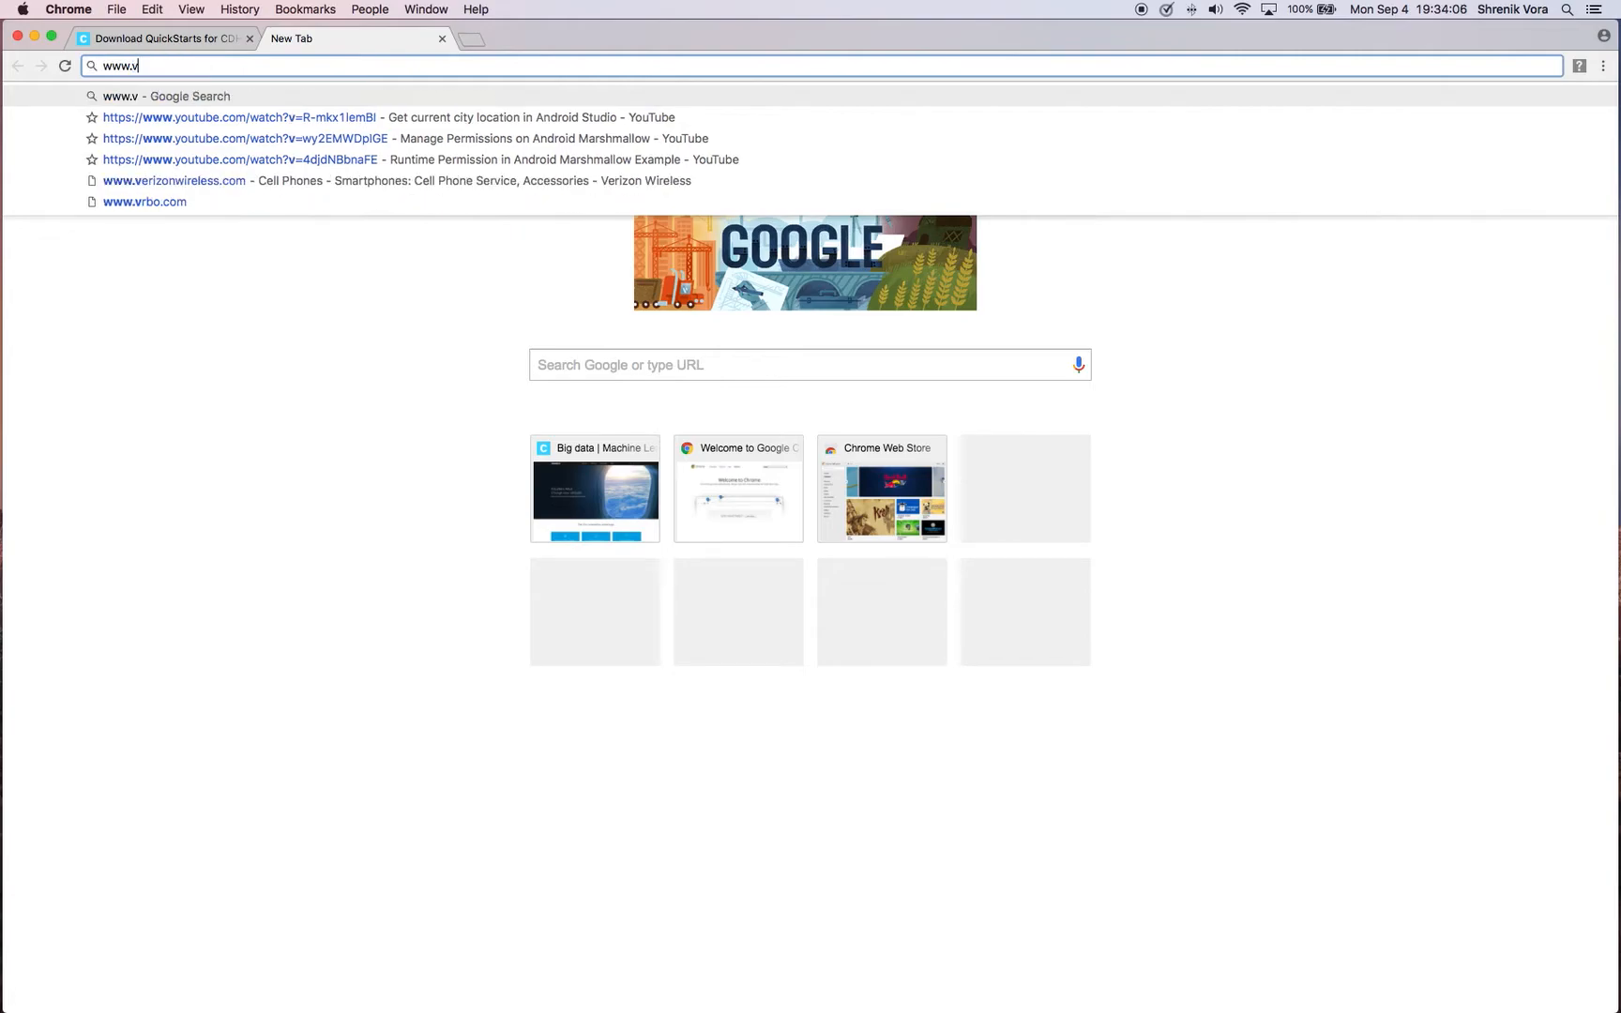
text(irtualbox.o)
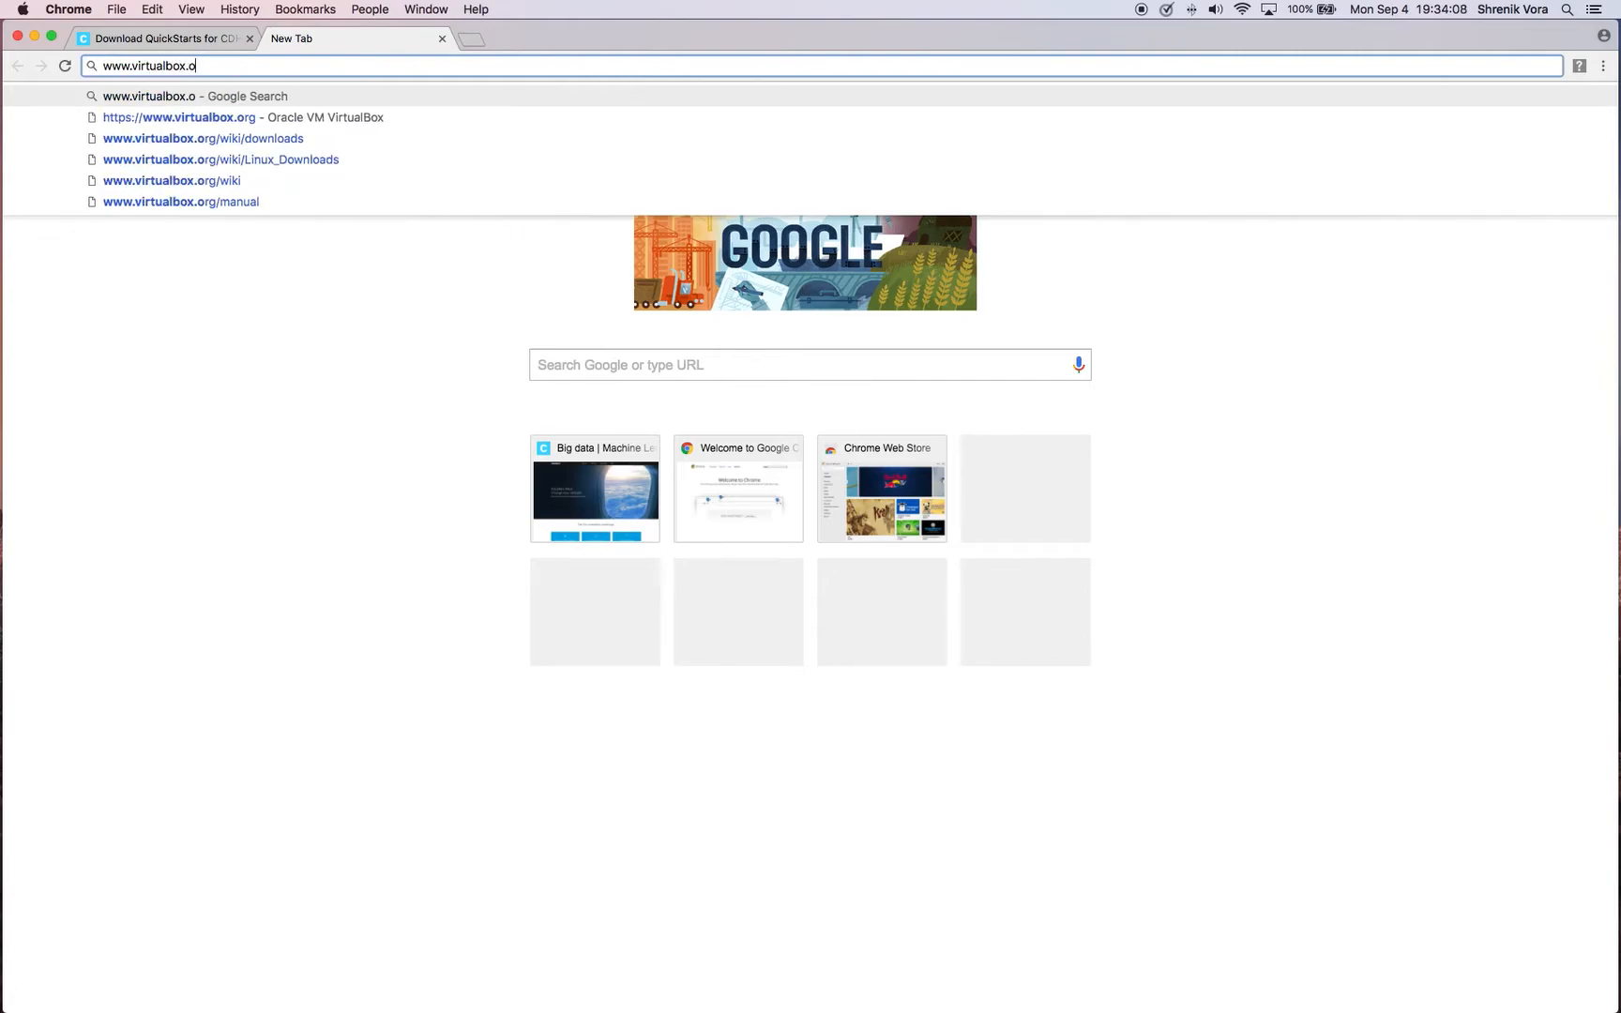
text(rg/w)
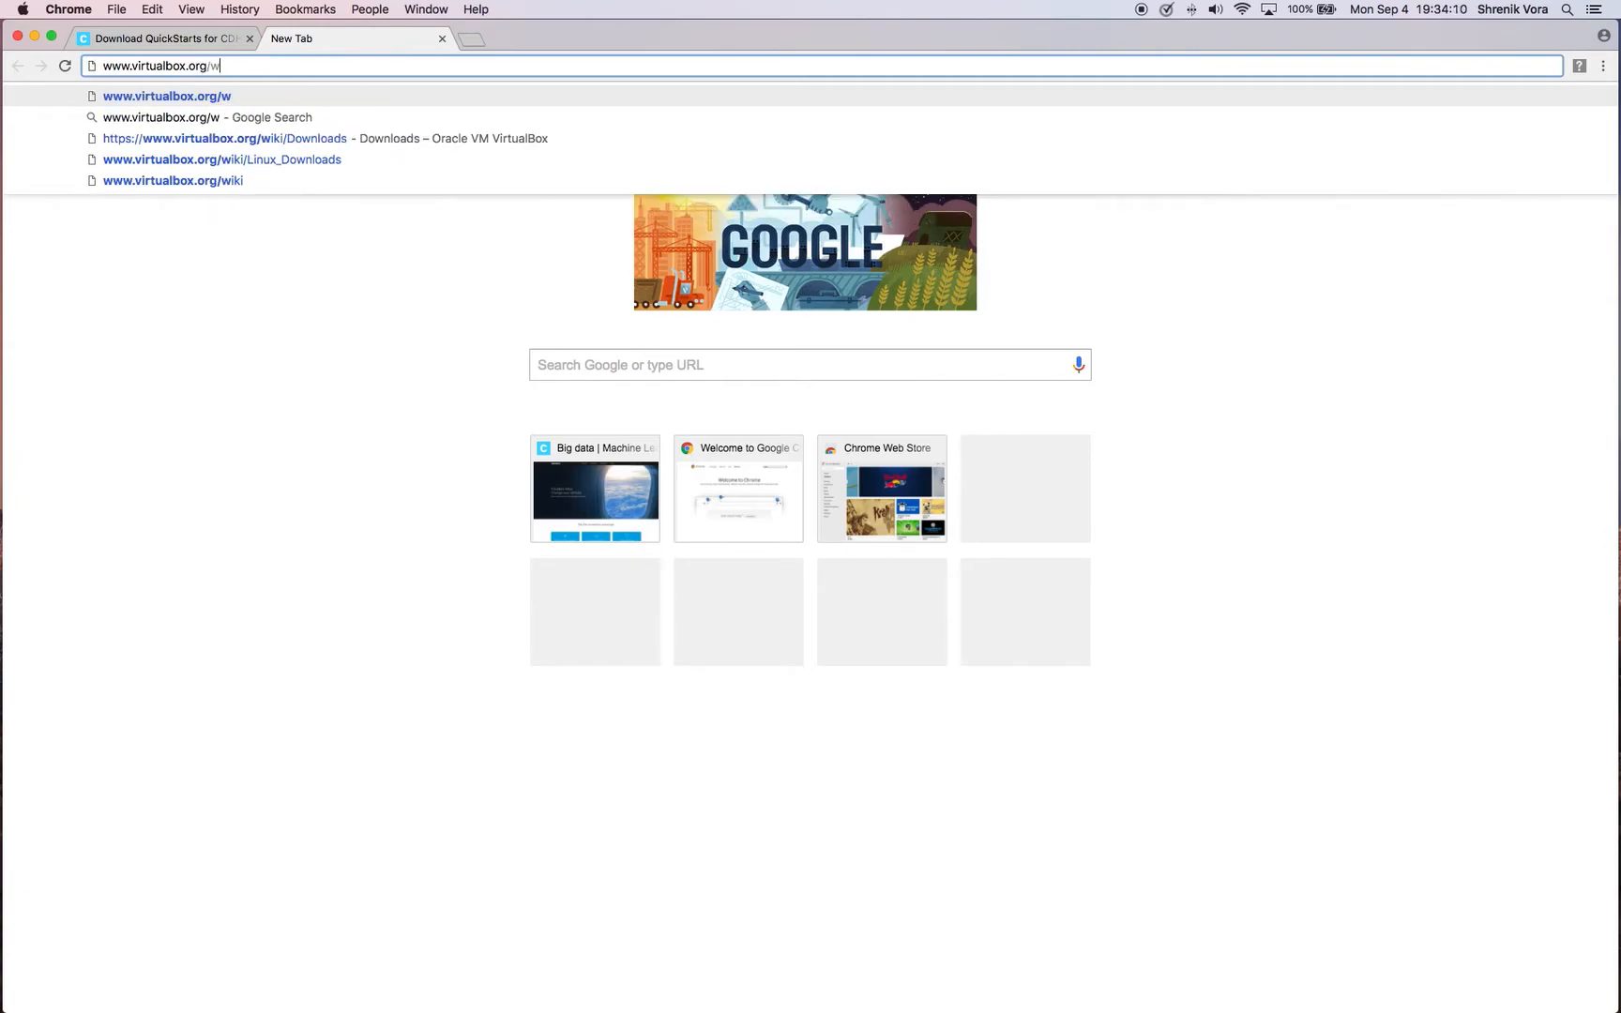
text(iki/Do)
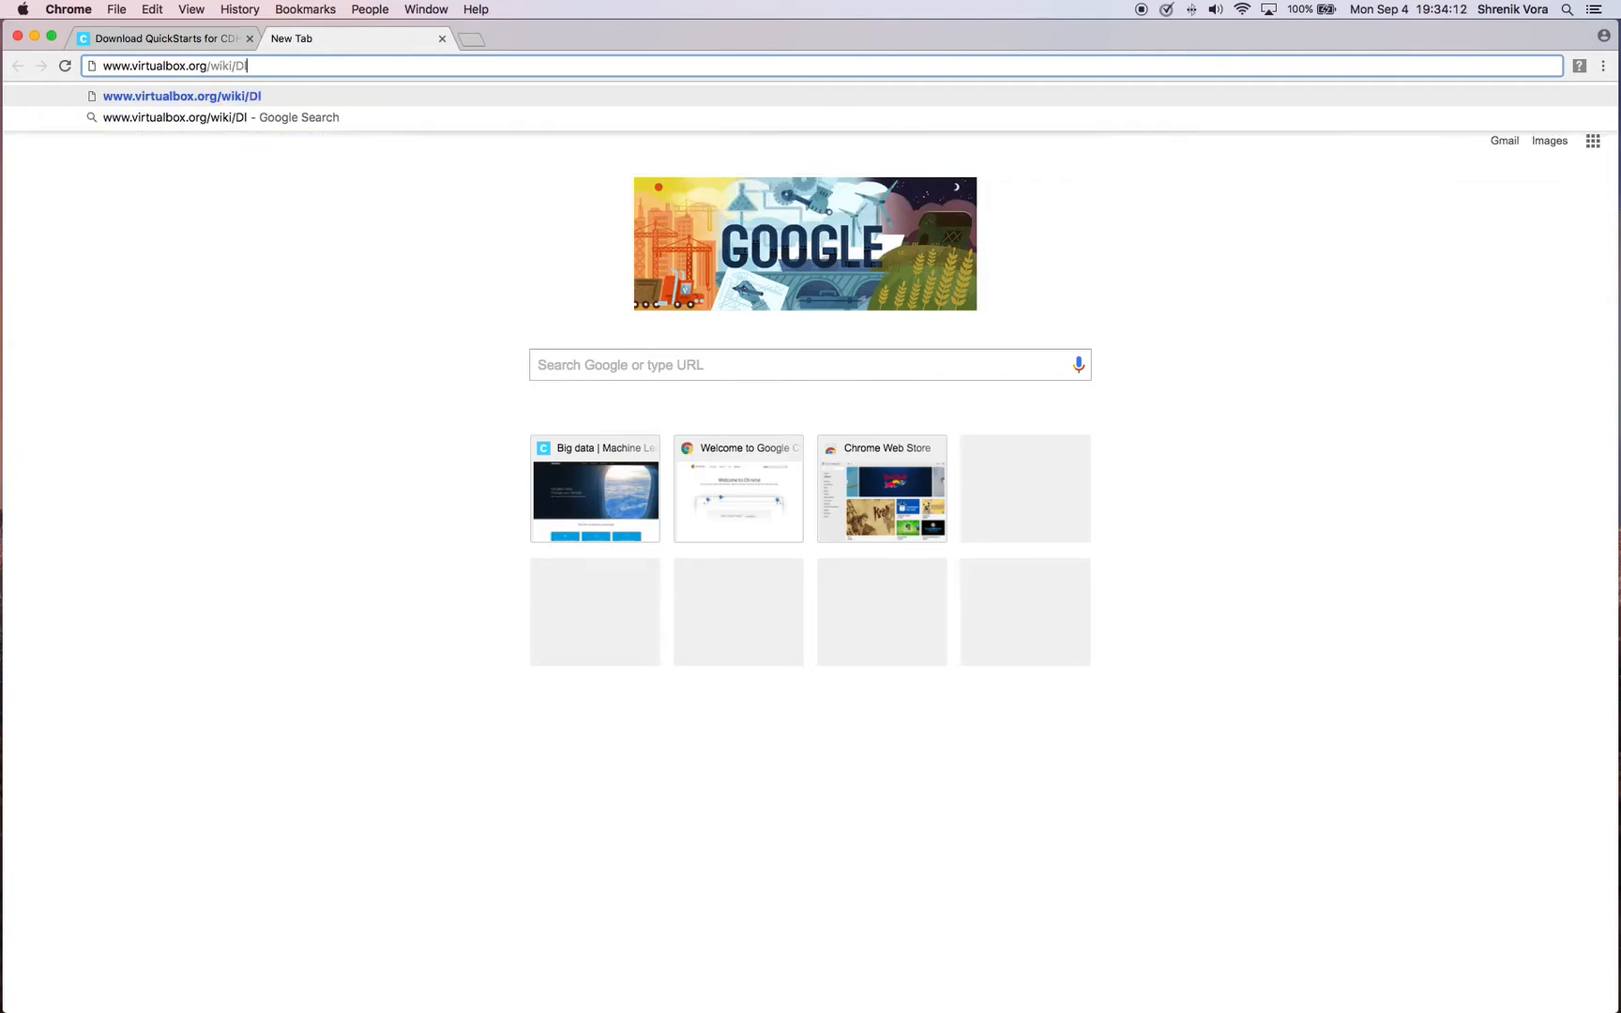
text(wnloads)
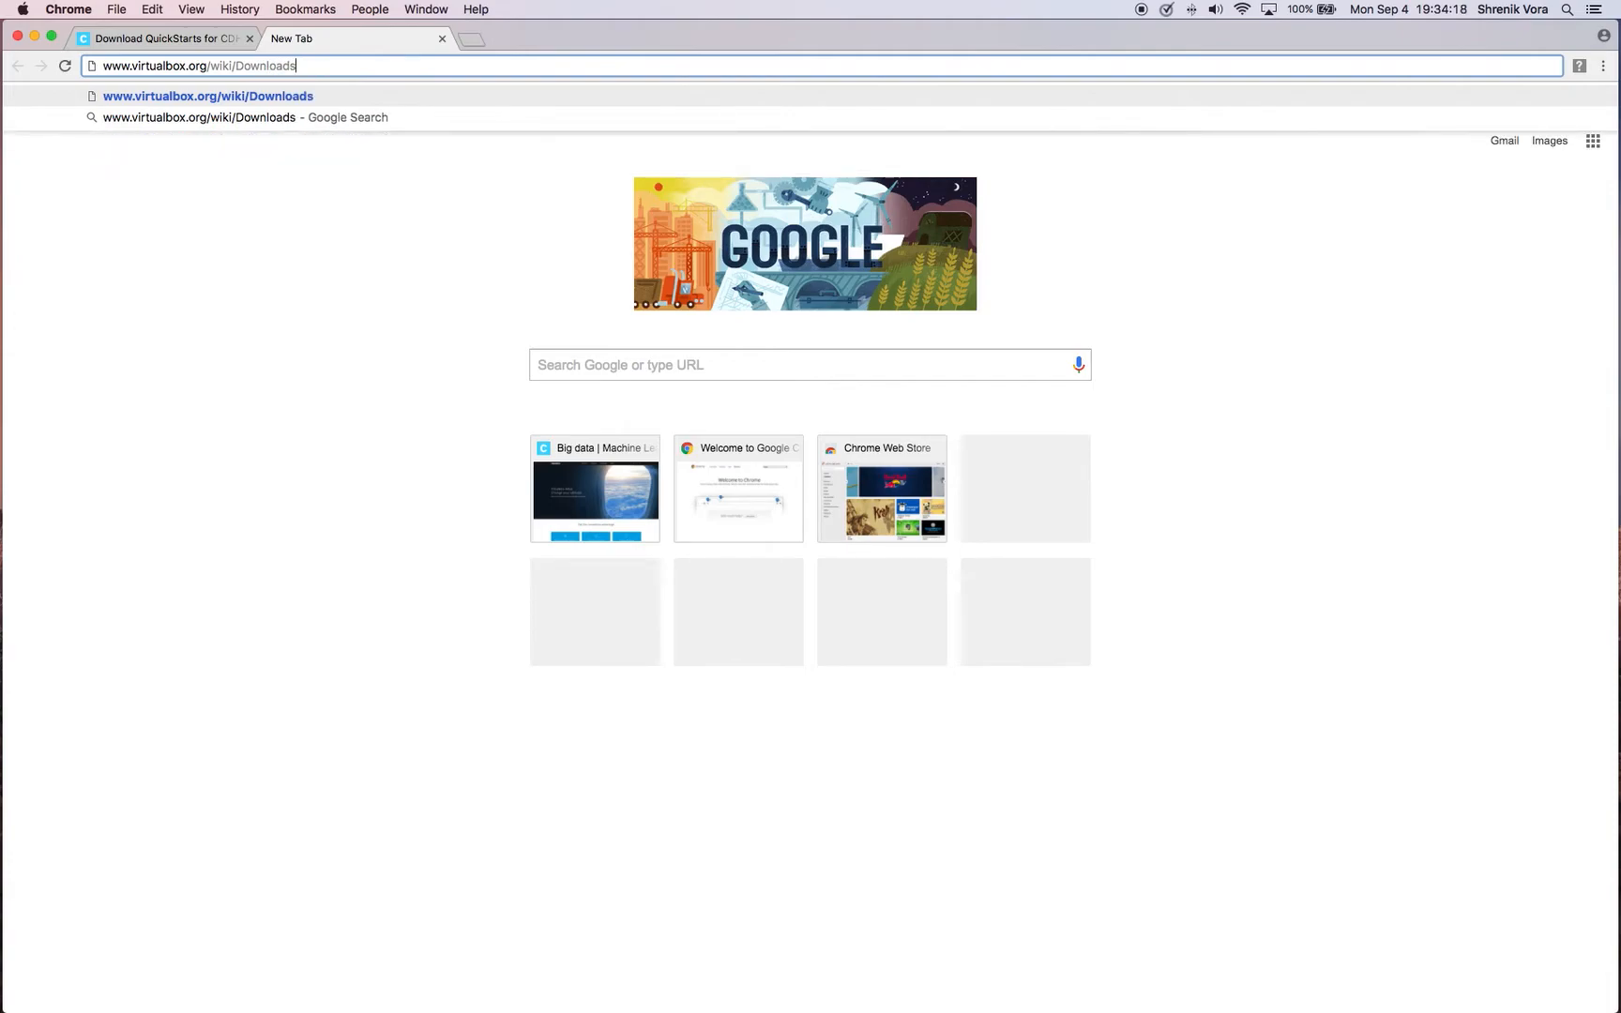
key(Return)
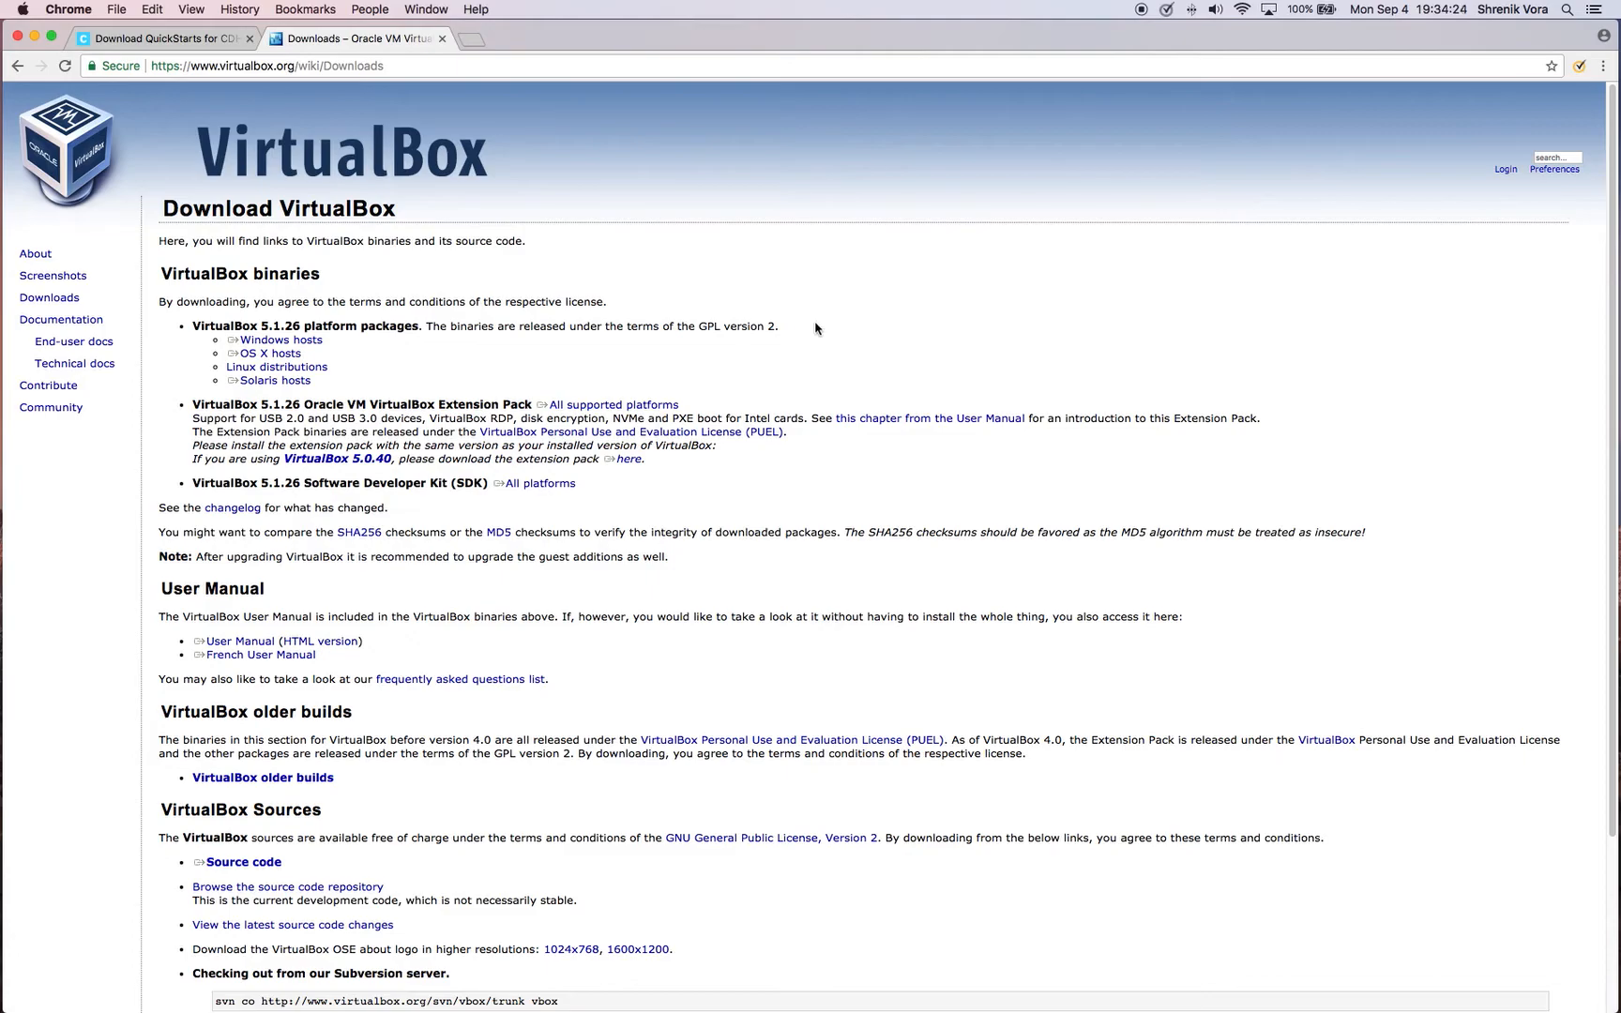
Look over the VirtualBox download page and return to the Cloudera QuickStarts page
scroll(467, 357, down, 1)
scroll(373, 360, down, 1)
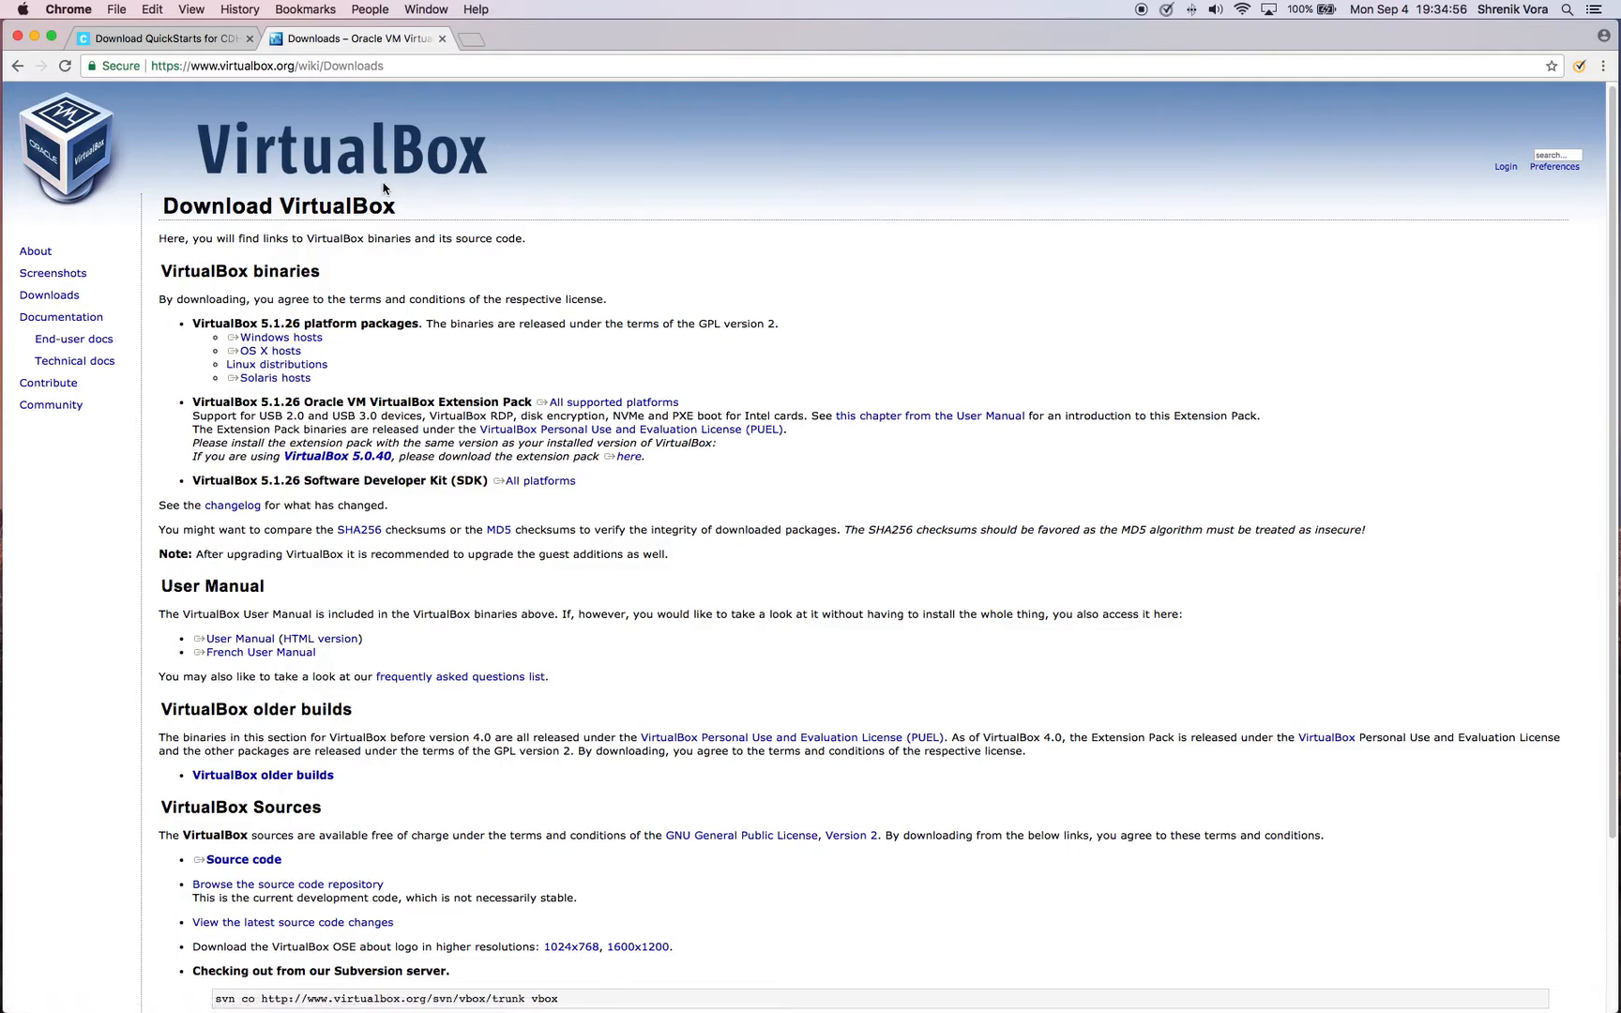
click(178, 38)
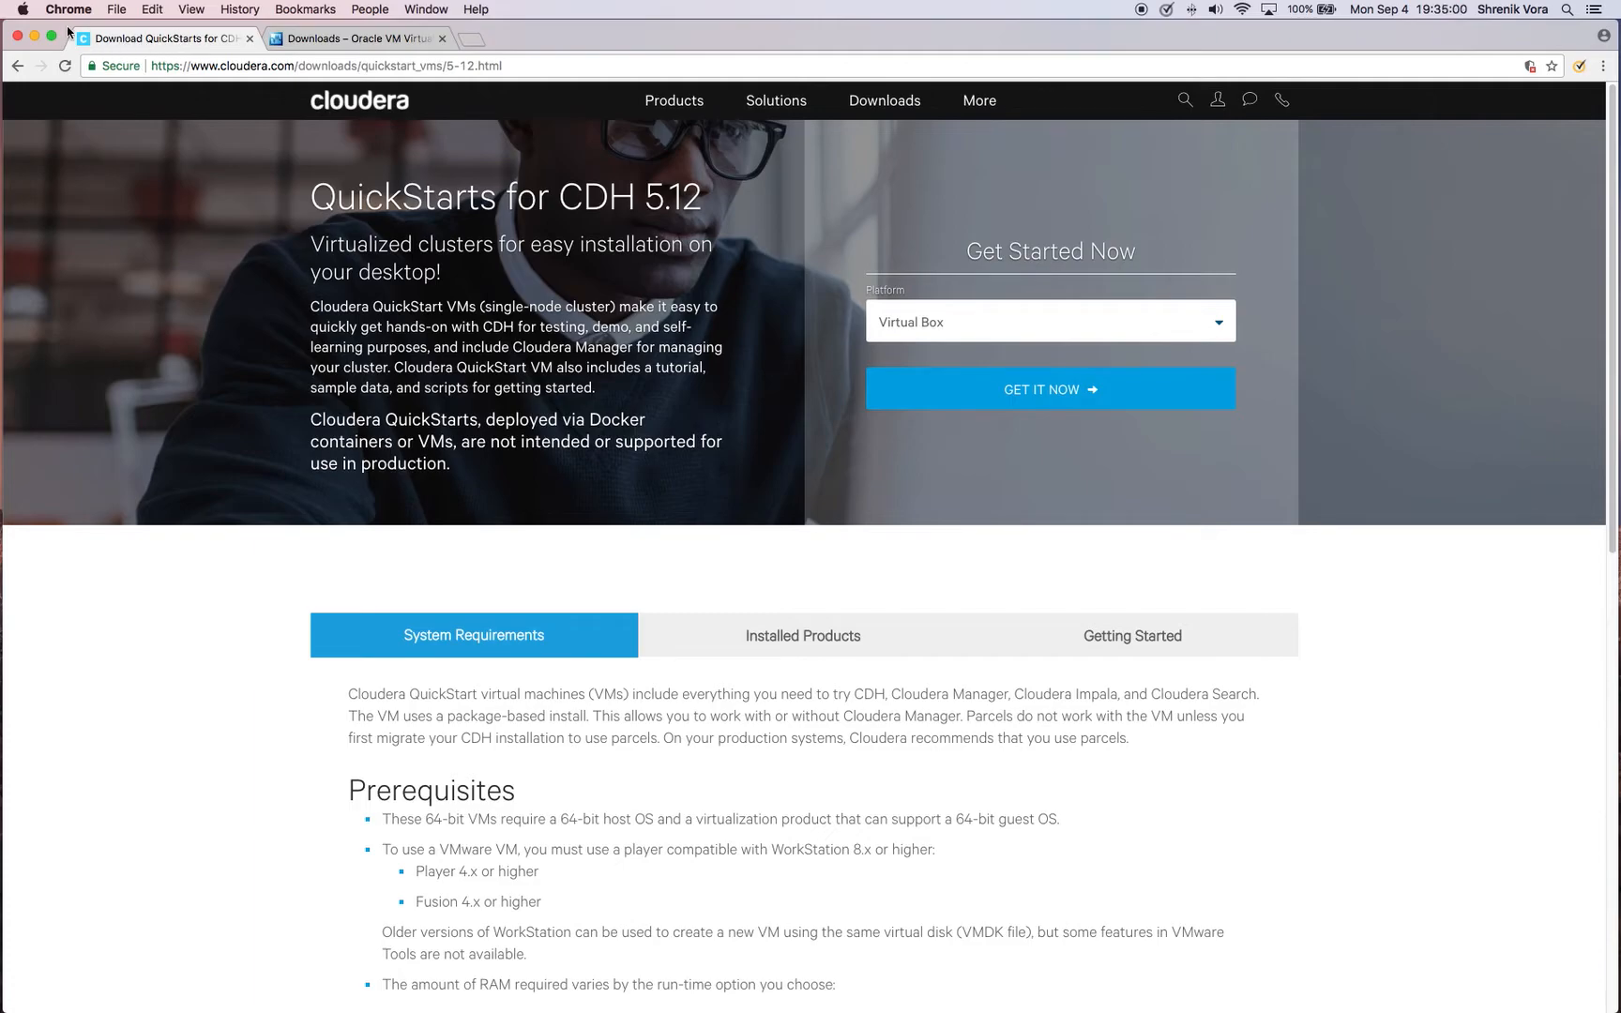
Close the browser window, reposition the VirtualBox Manager window slightly, and switch to the Downloads folder in Finder
click(18, 37)
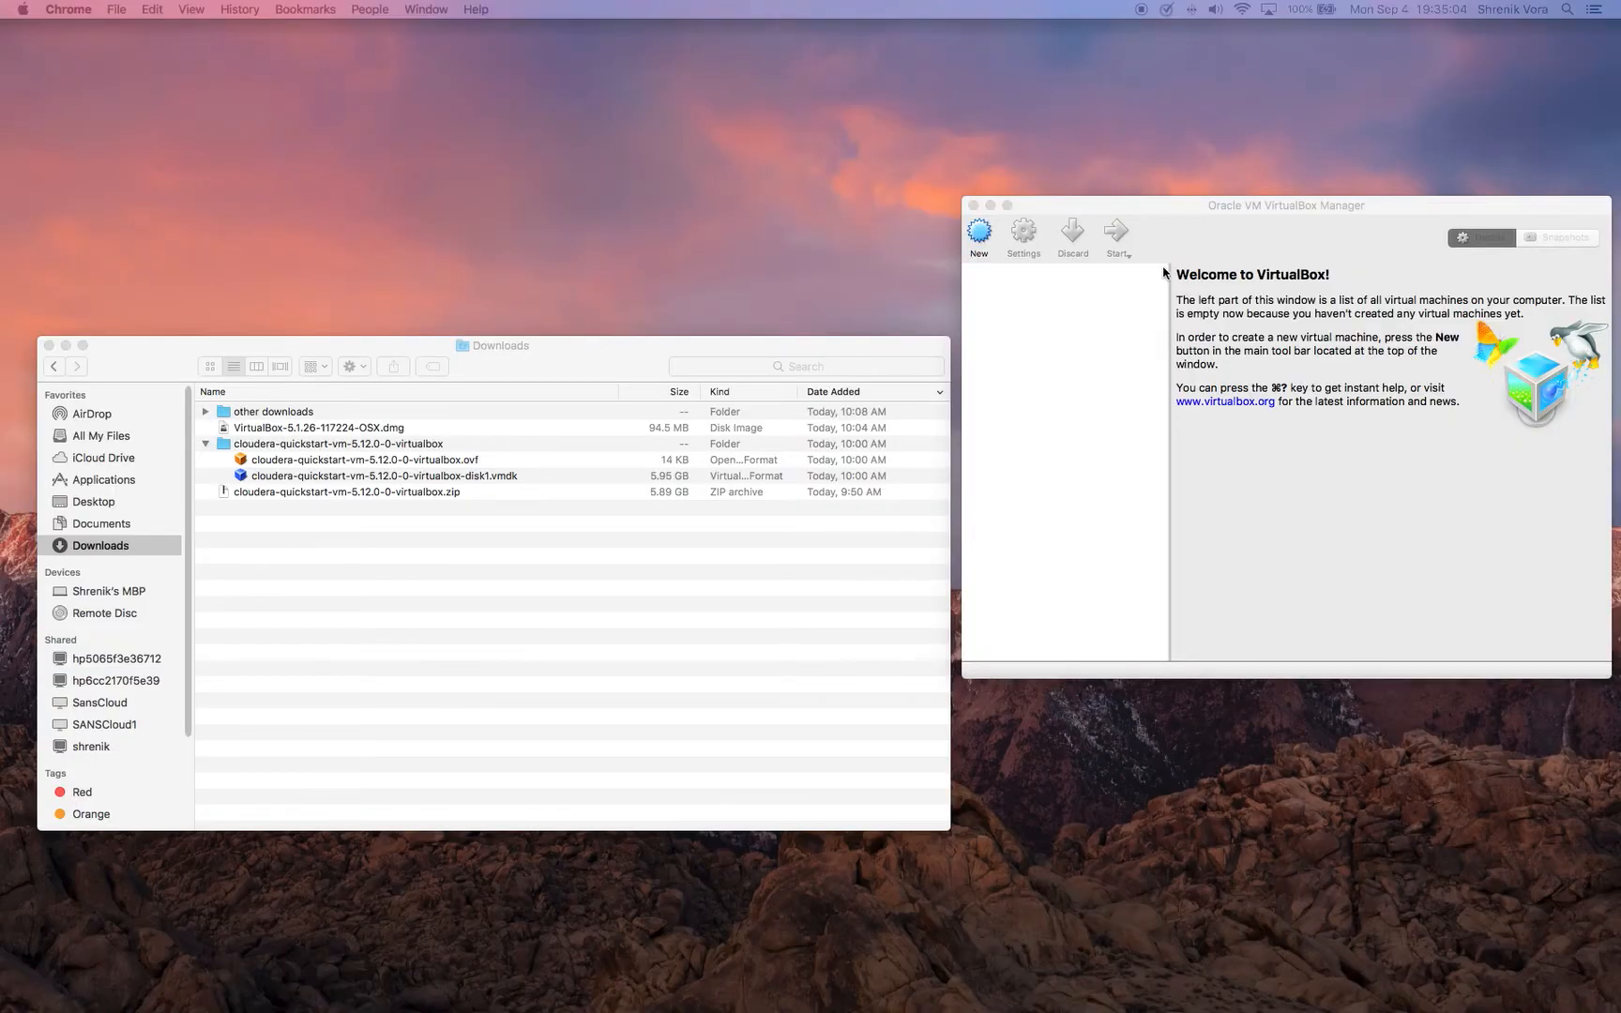
drag(1232, 212, 1225, 205)
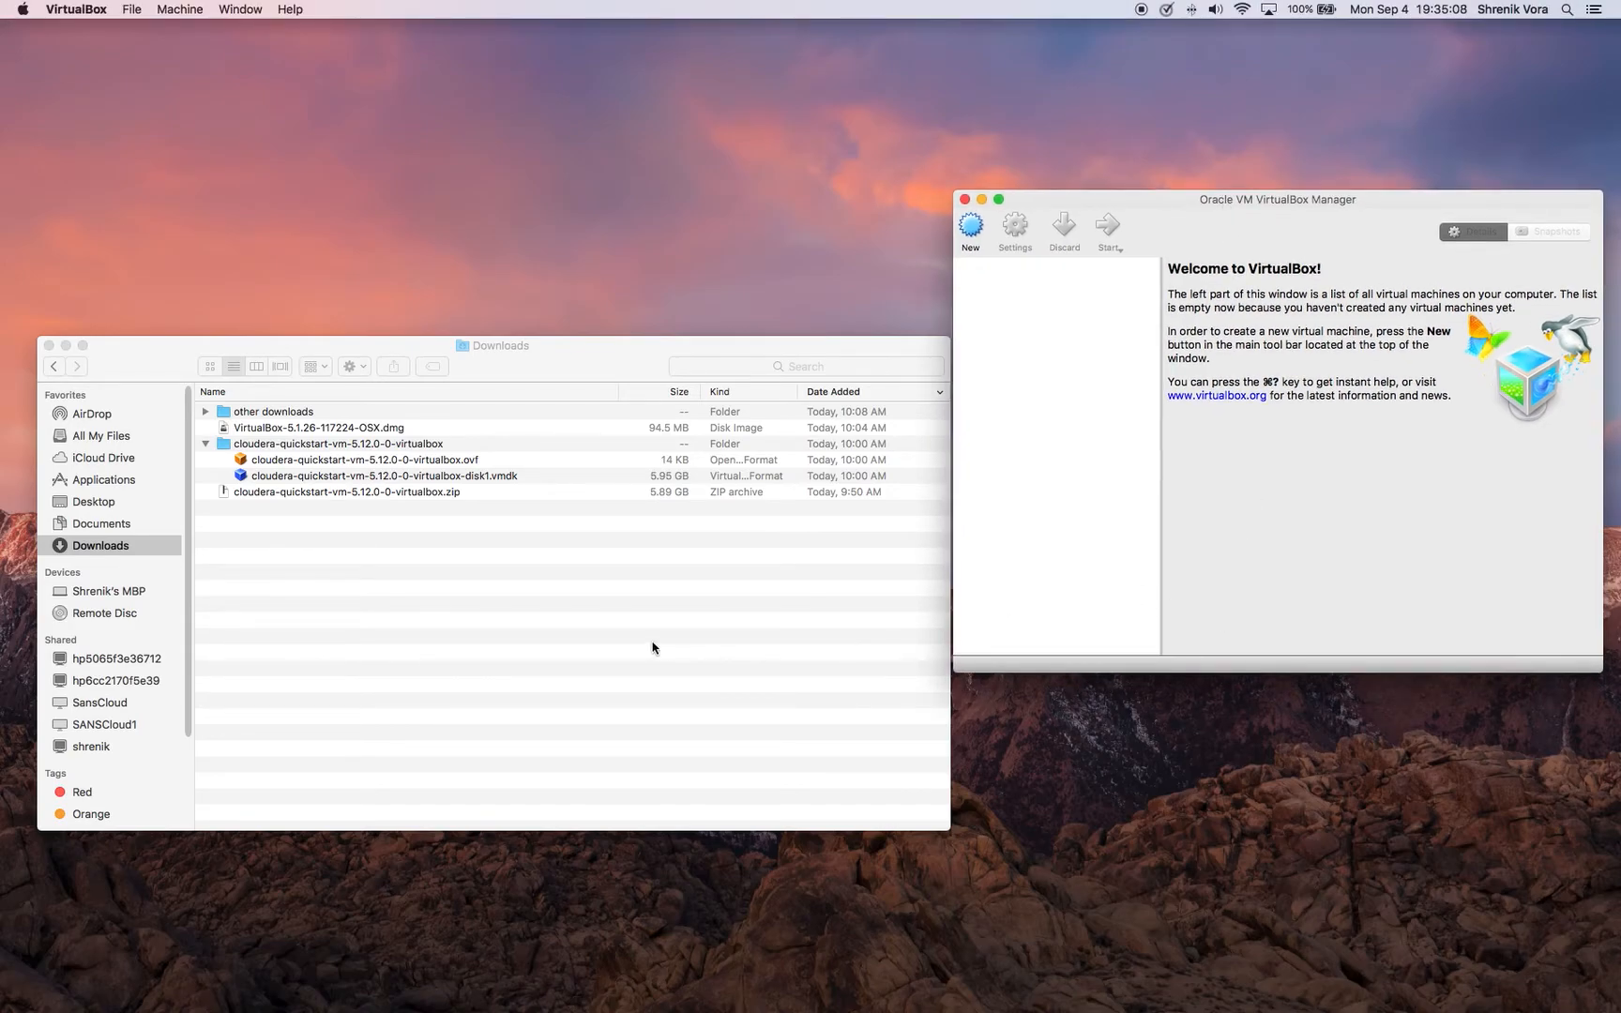
click(374, 617)
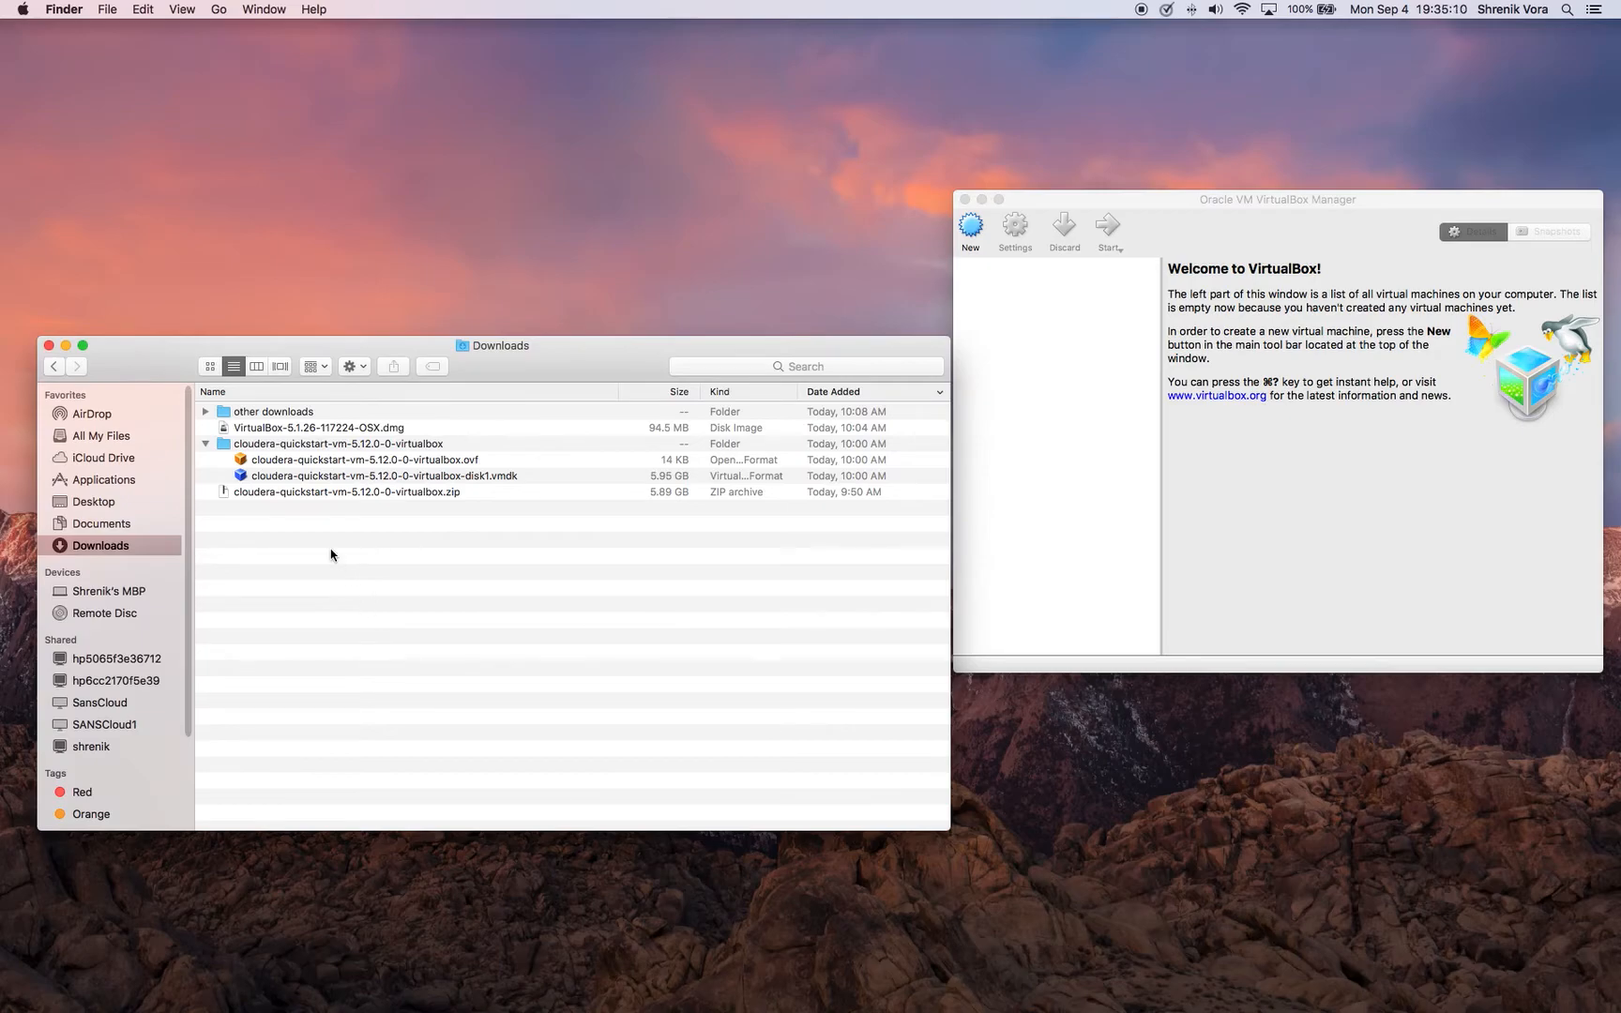
Look over the downloaded QuickStart zip archive, its extracted VMDK disk file and the VirtualBox-5.1.26-117224-OSX.dmg installer
click(328, 493)
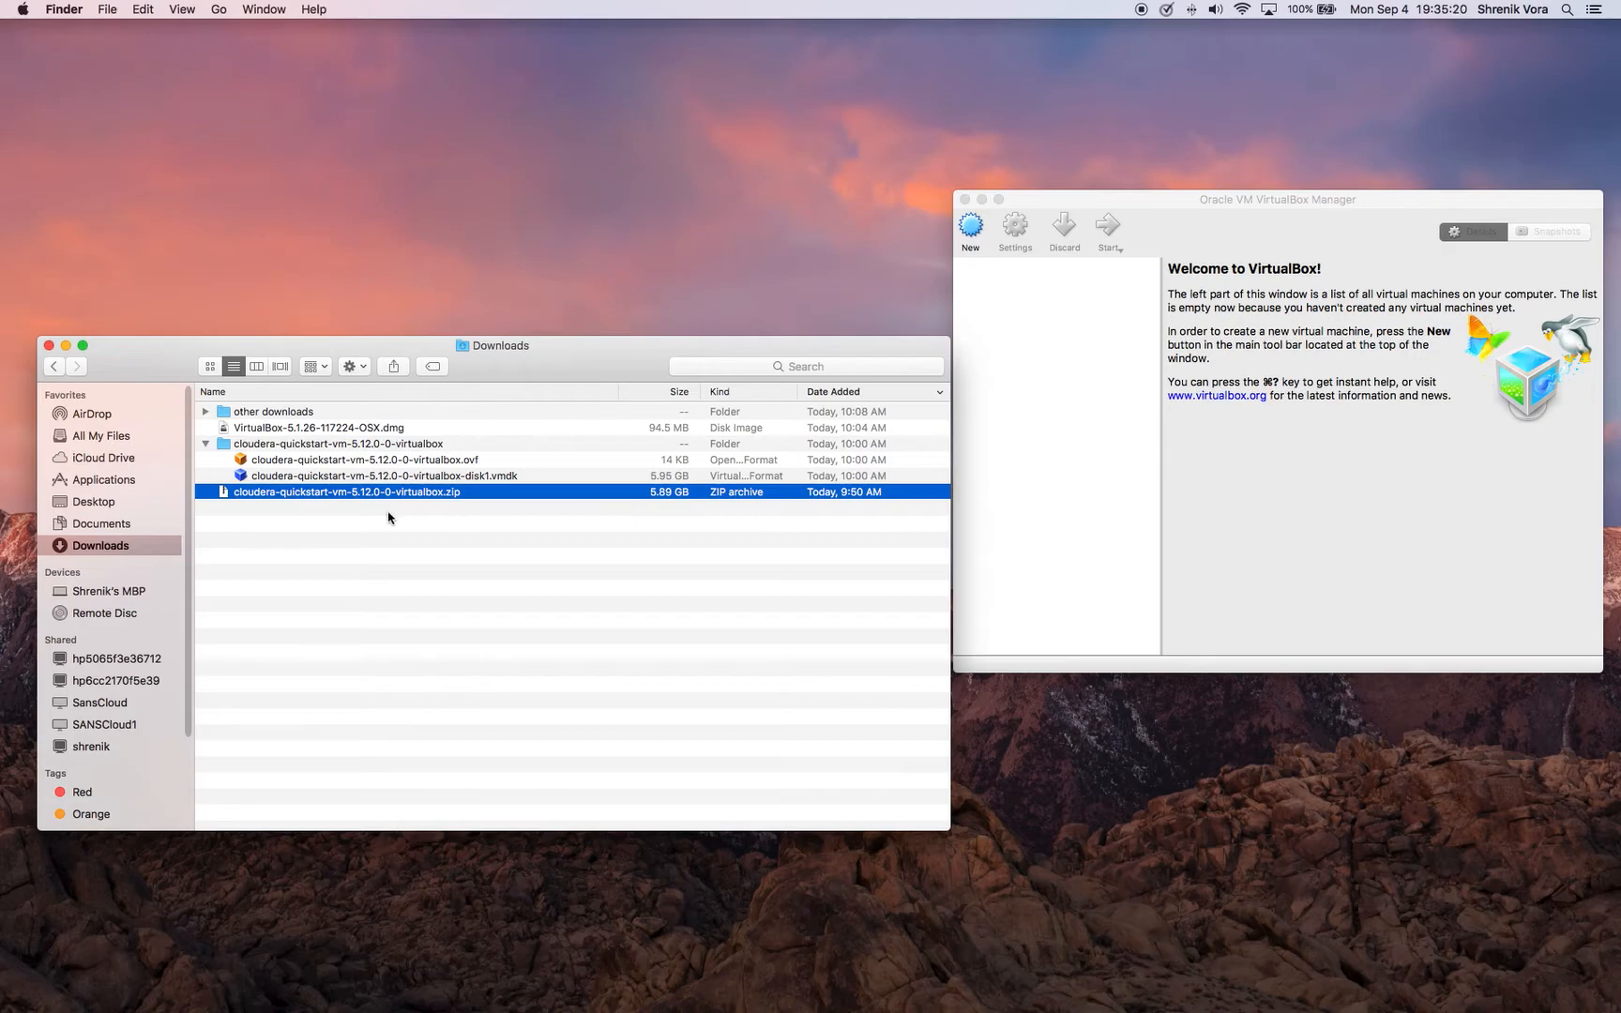
click(345, 479)
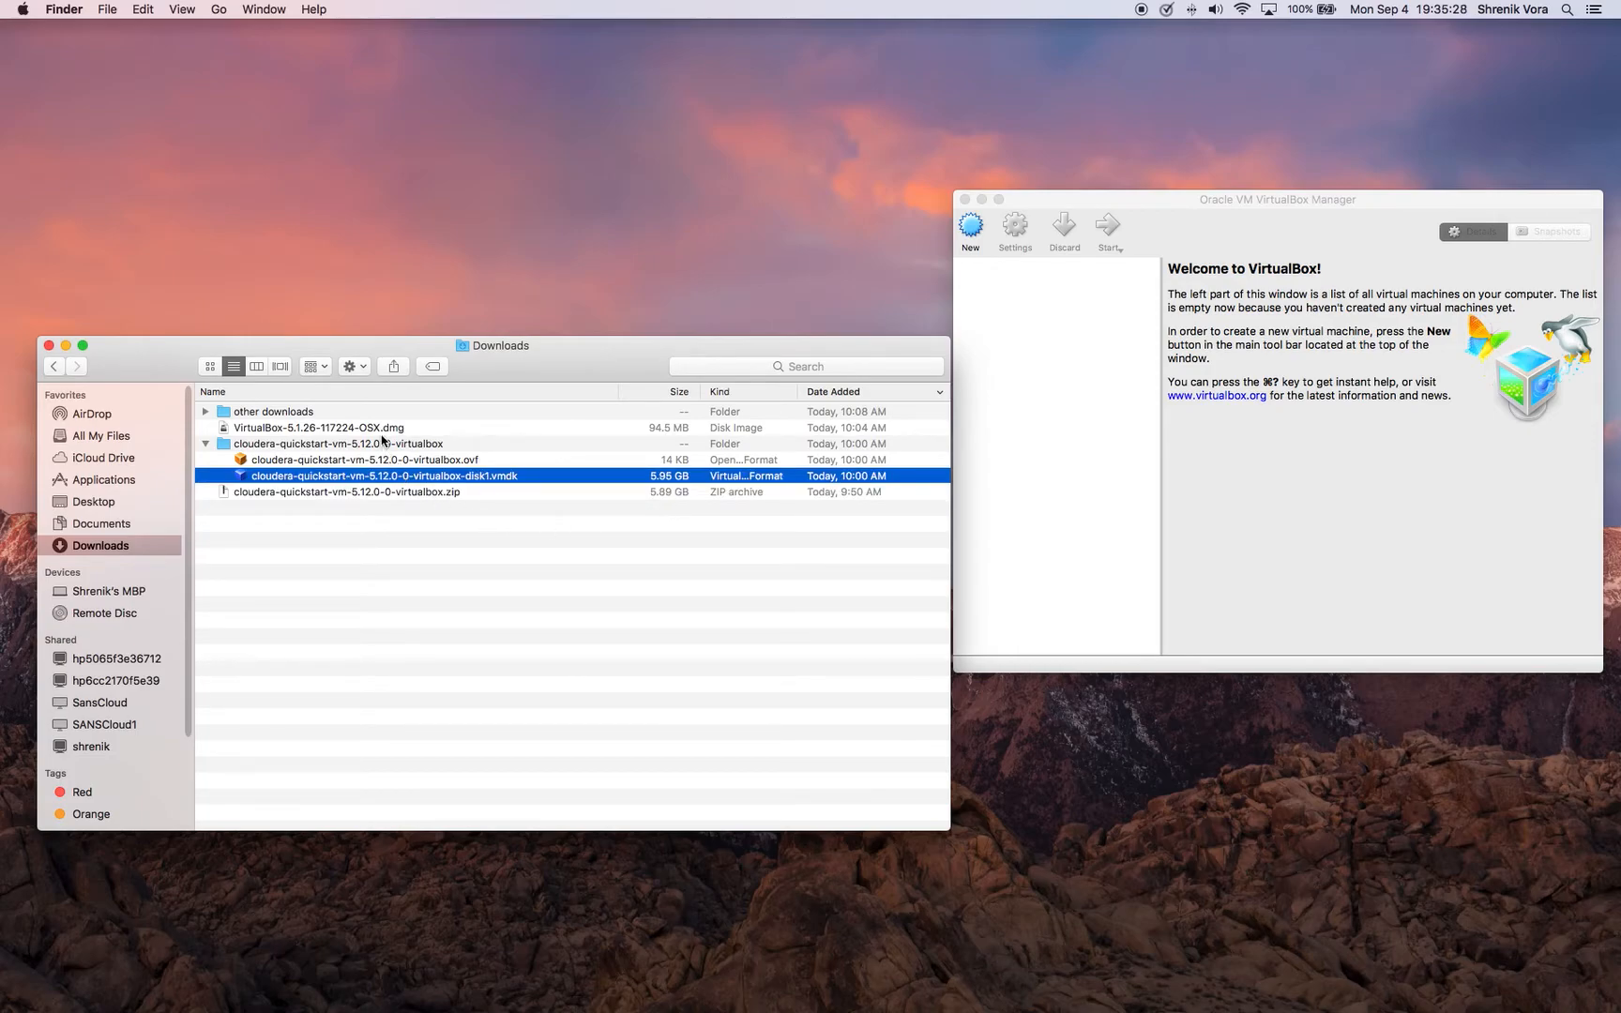
click(325, 430)
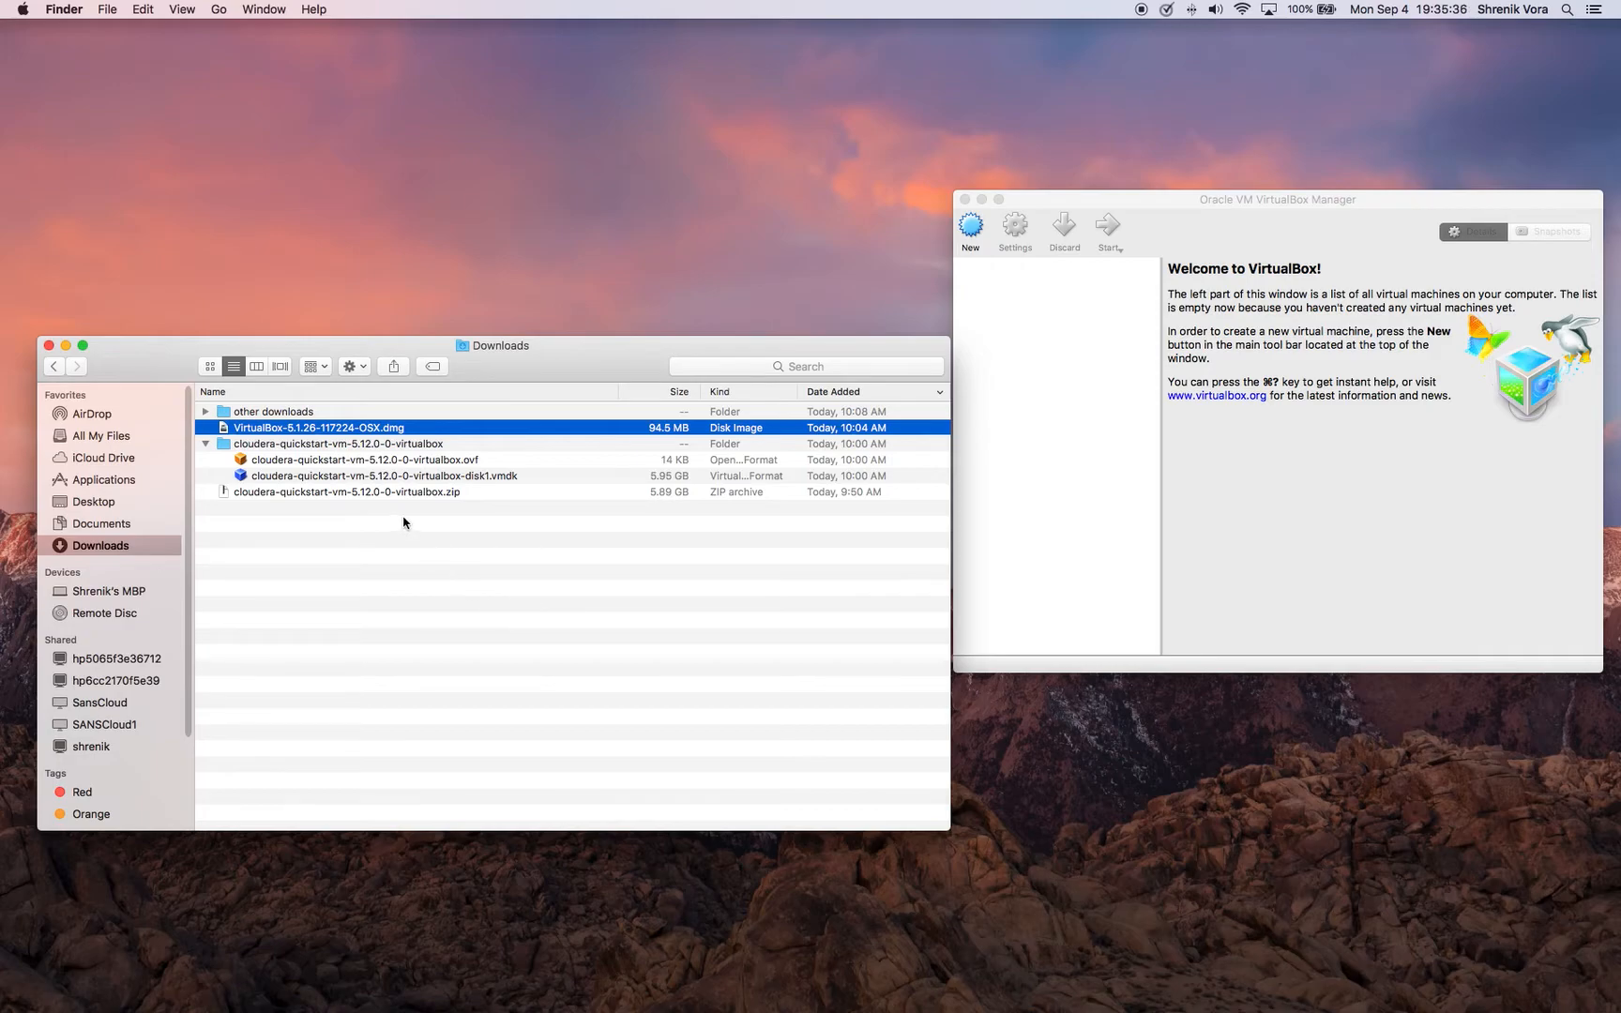
Open cloudera-quickstart-vm-5.12.0-0-virtualbox.ovf in VirtualBox and import the appliance with its suggested settings
click(333, 460)
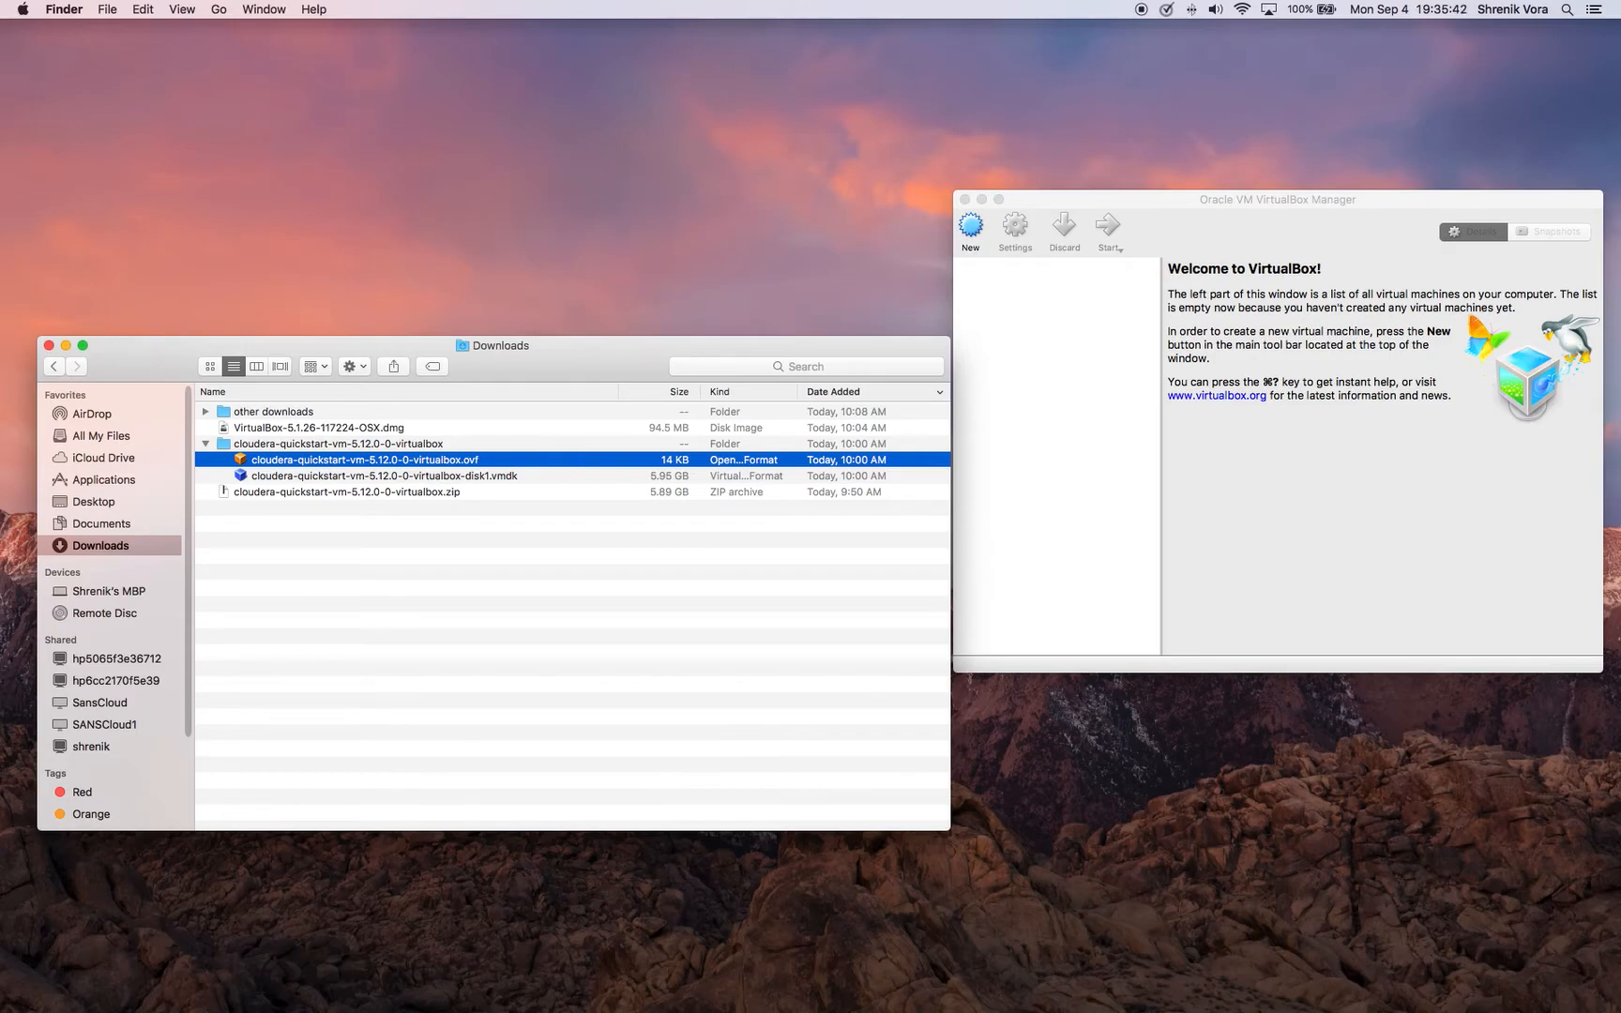
double_click(333, 461)
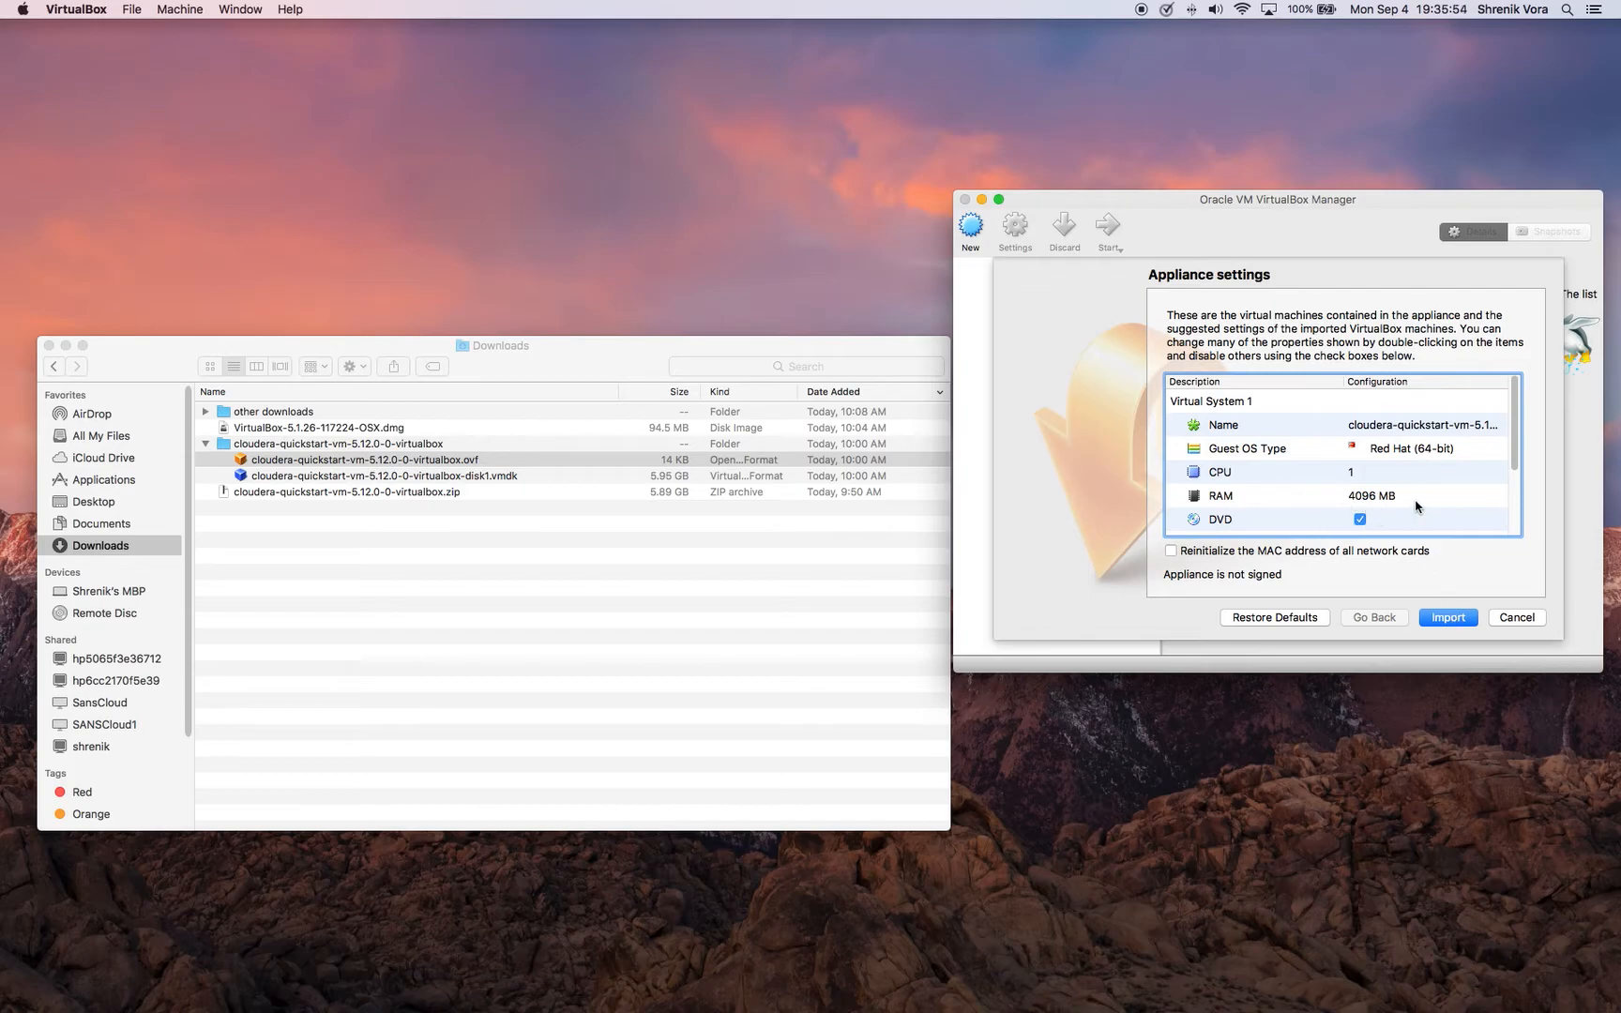
mouse_move(1419, 507)
mouse_move(1355, 461)
click(1447, 618)
Close the Downloads folder window and move the VirtualBox Manager window towards the middle of the desktop
click(834, 347)
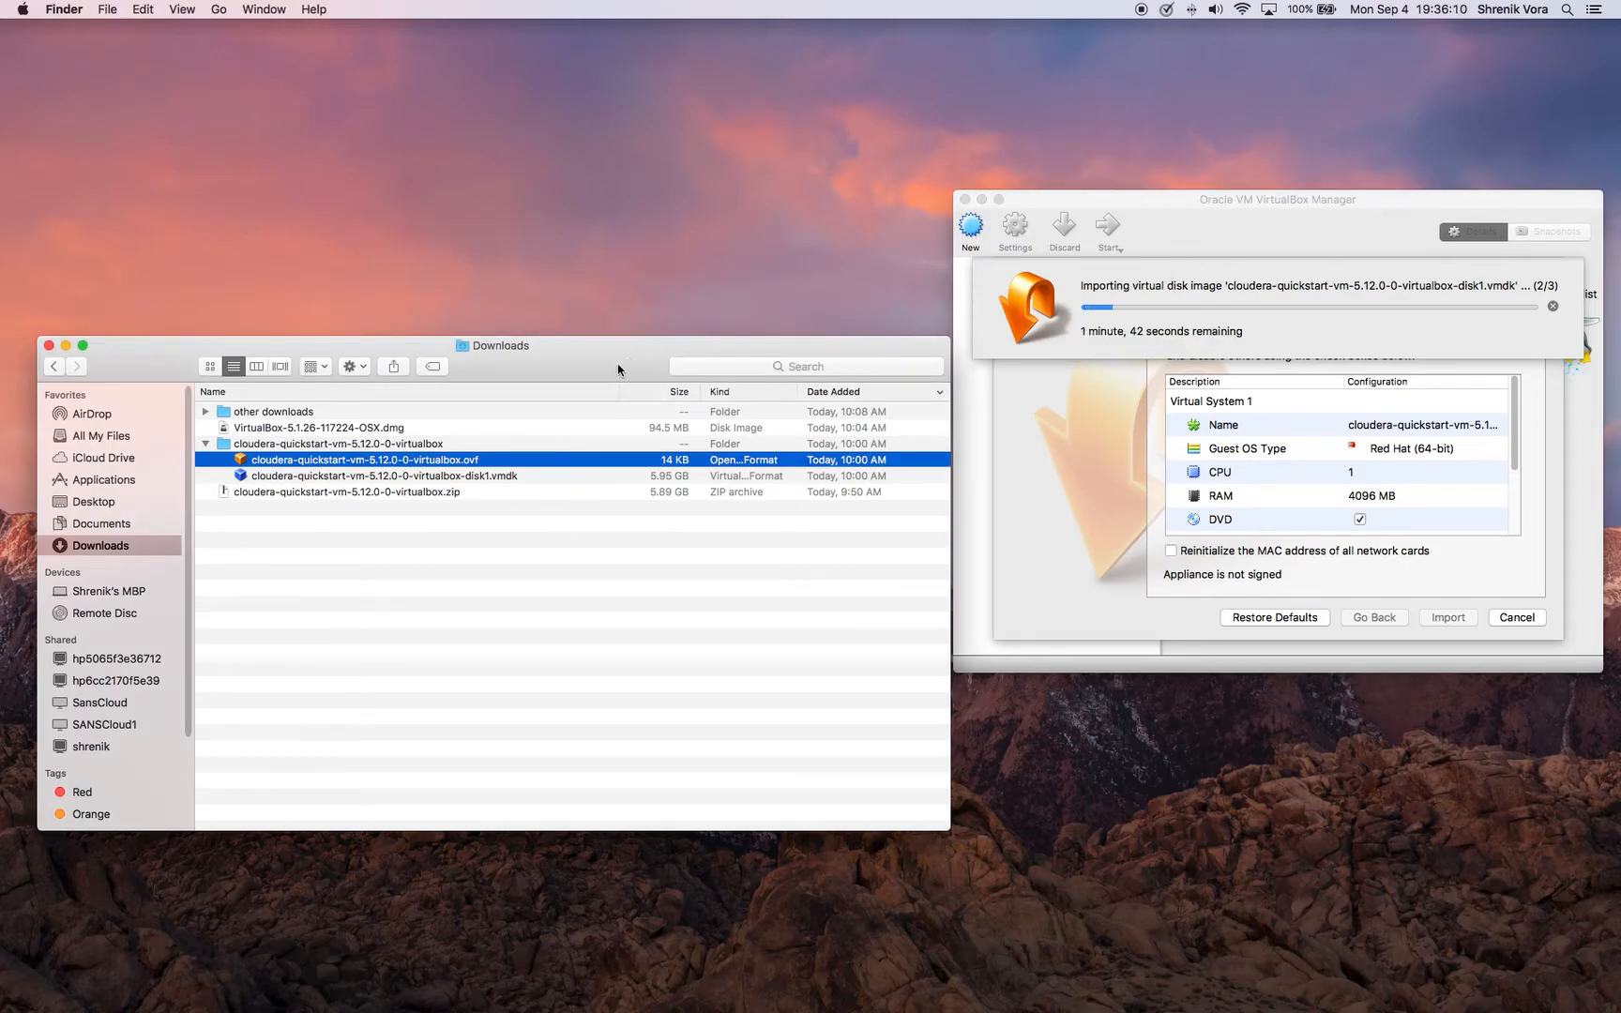
click(48, 347)
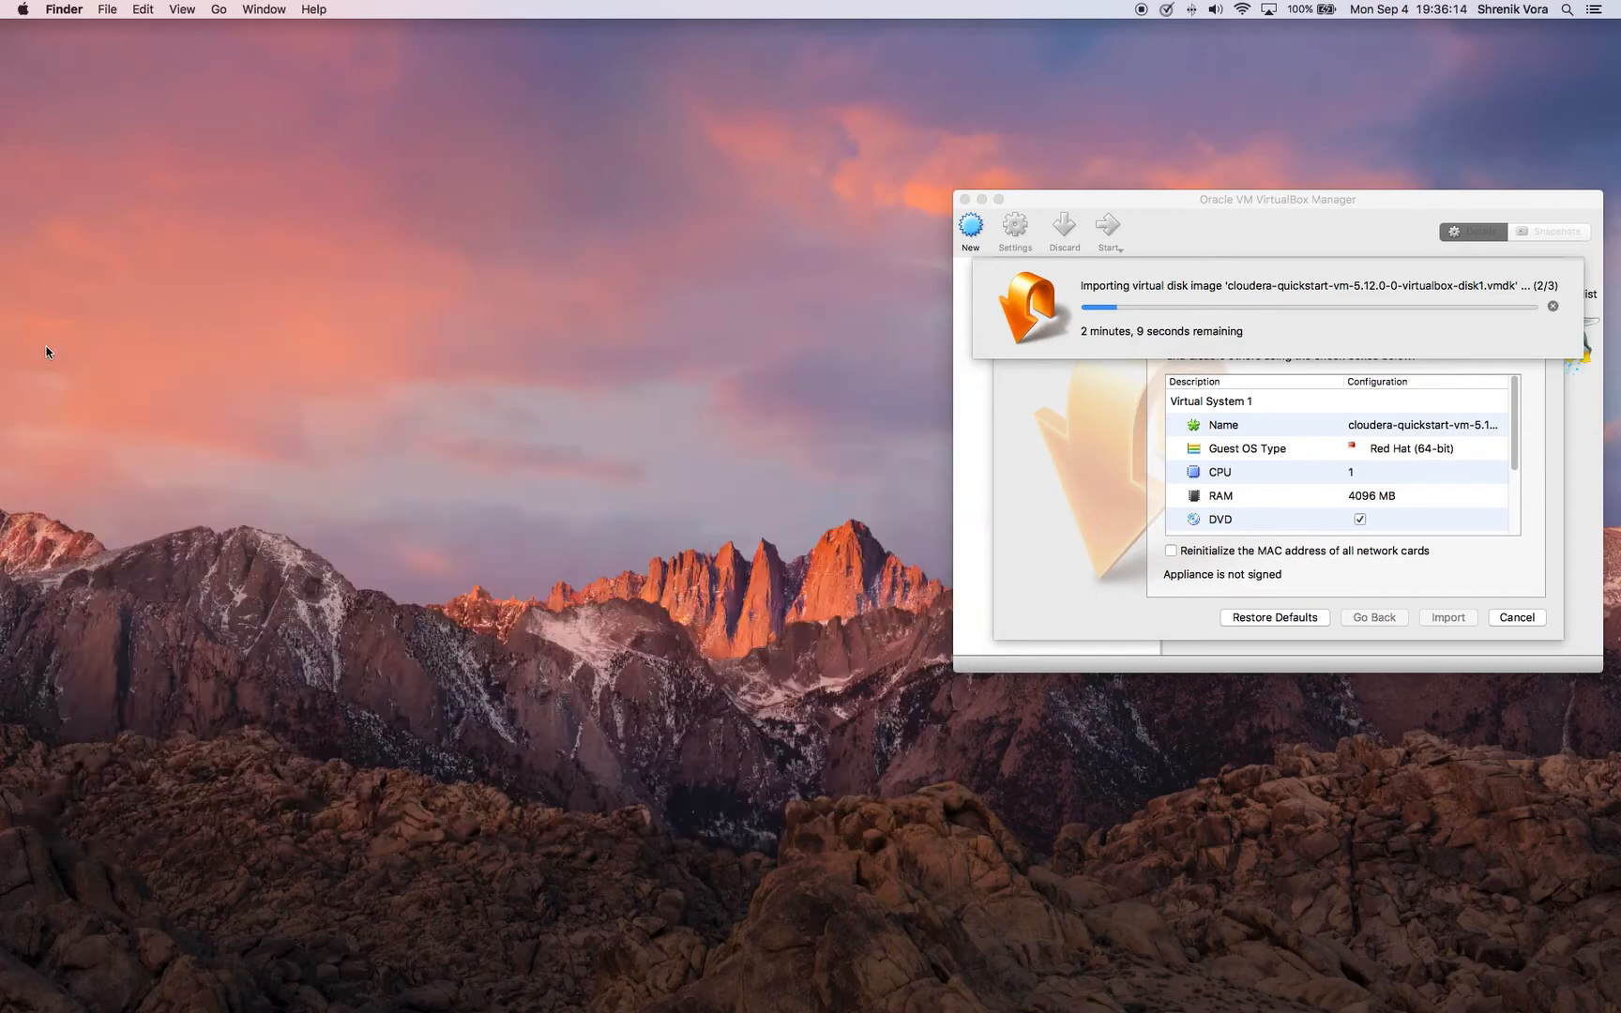
drag(1259, 202, 928, 220)
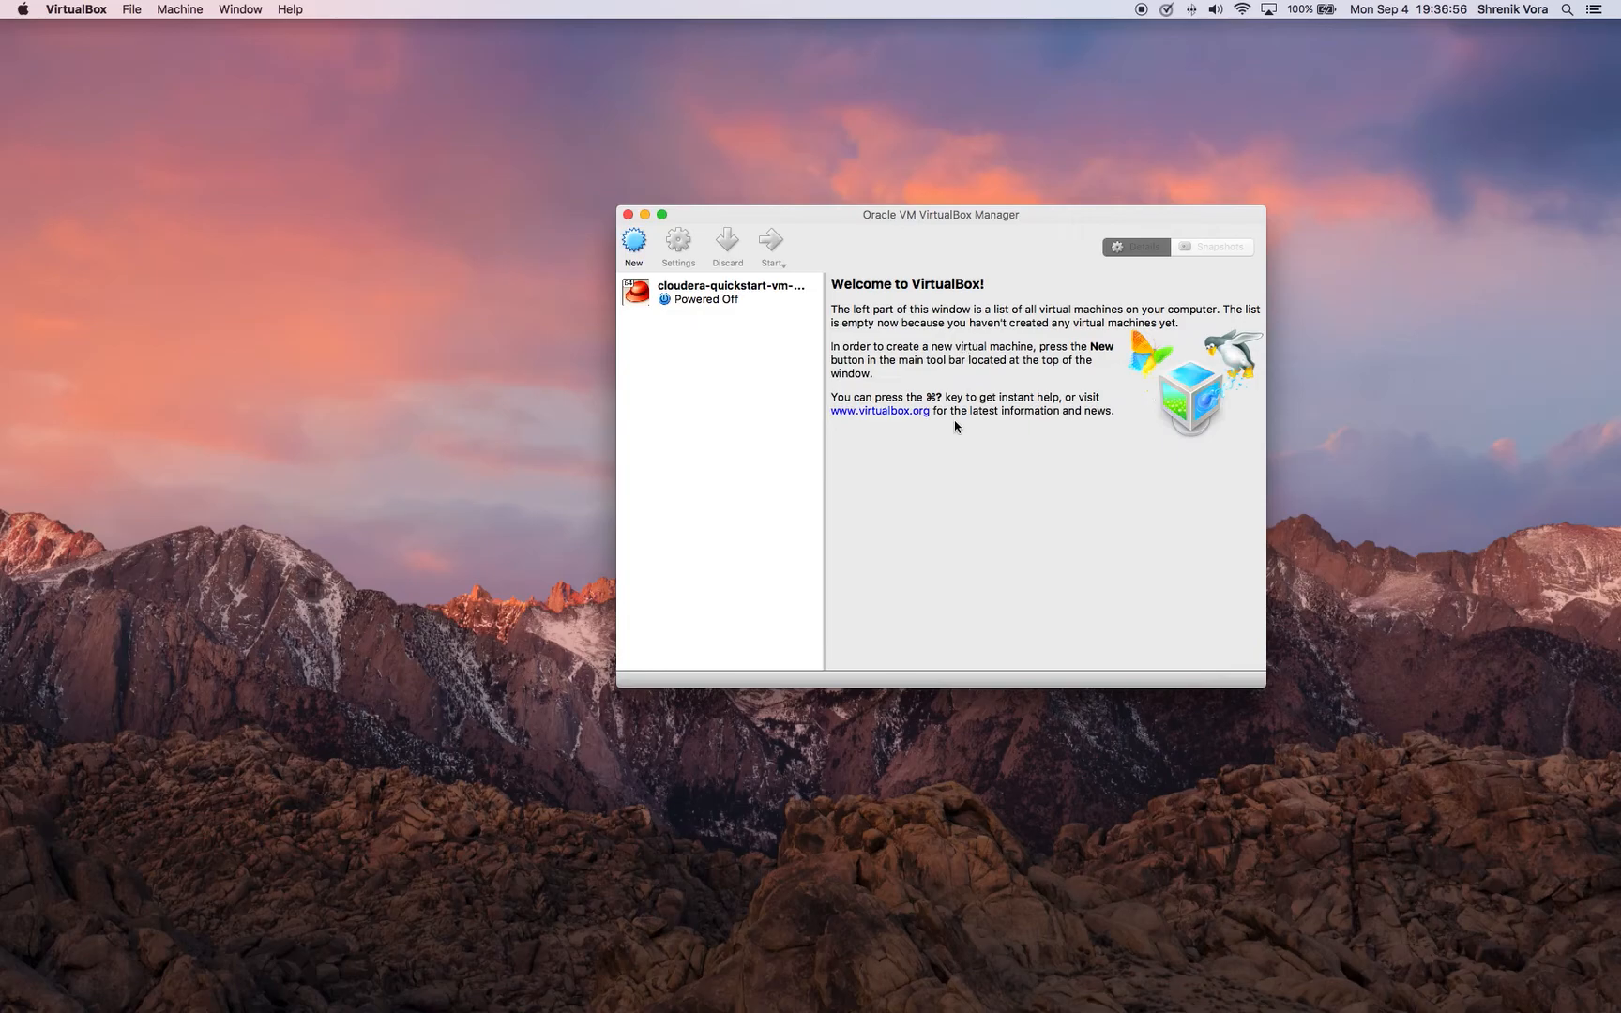
Start the imported cloudera-quickstart virtual machine and dismiss the keyboard capture and mouse pointer integration notices
click(723, 300)
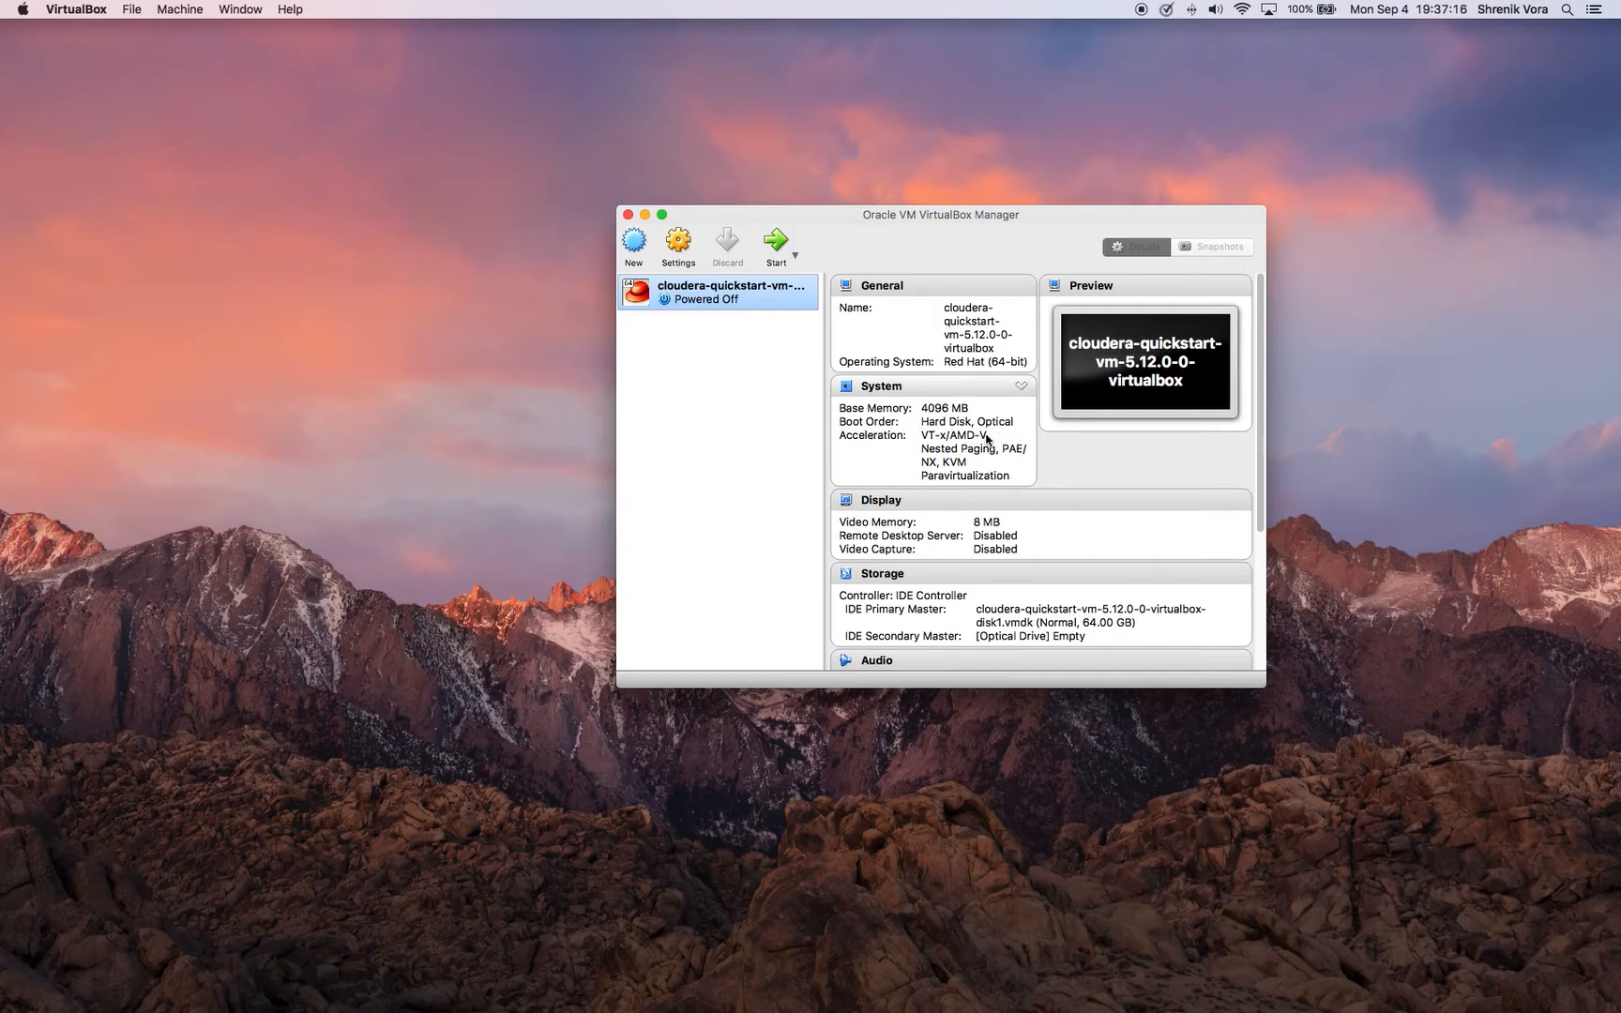
click(777, 242)
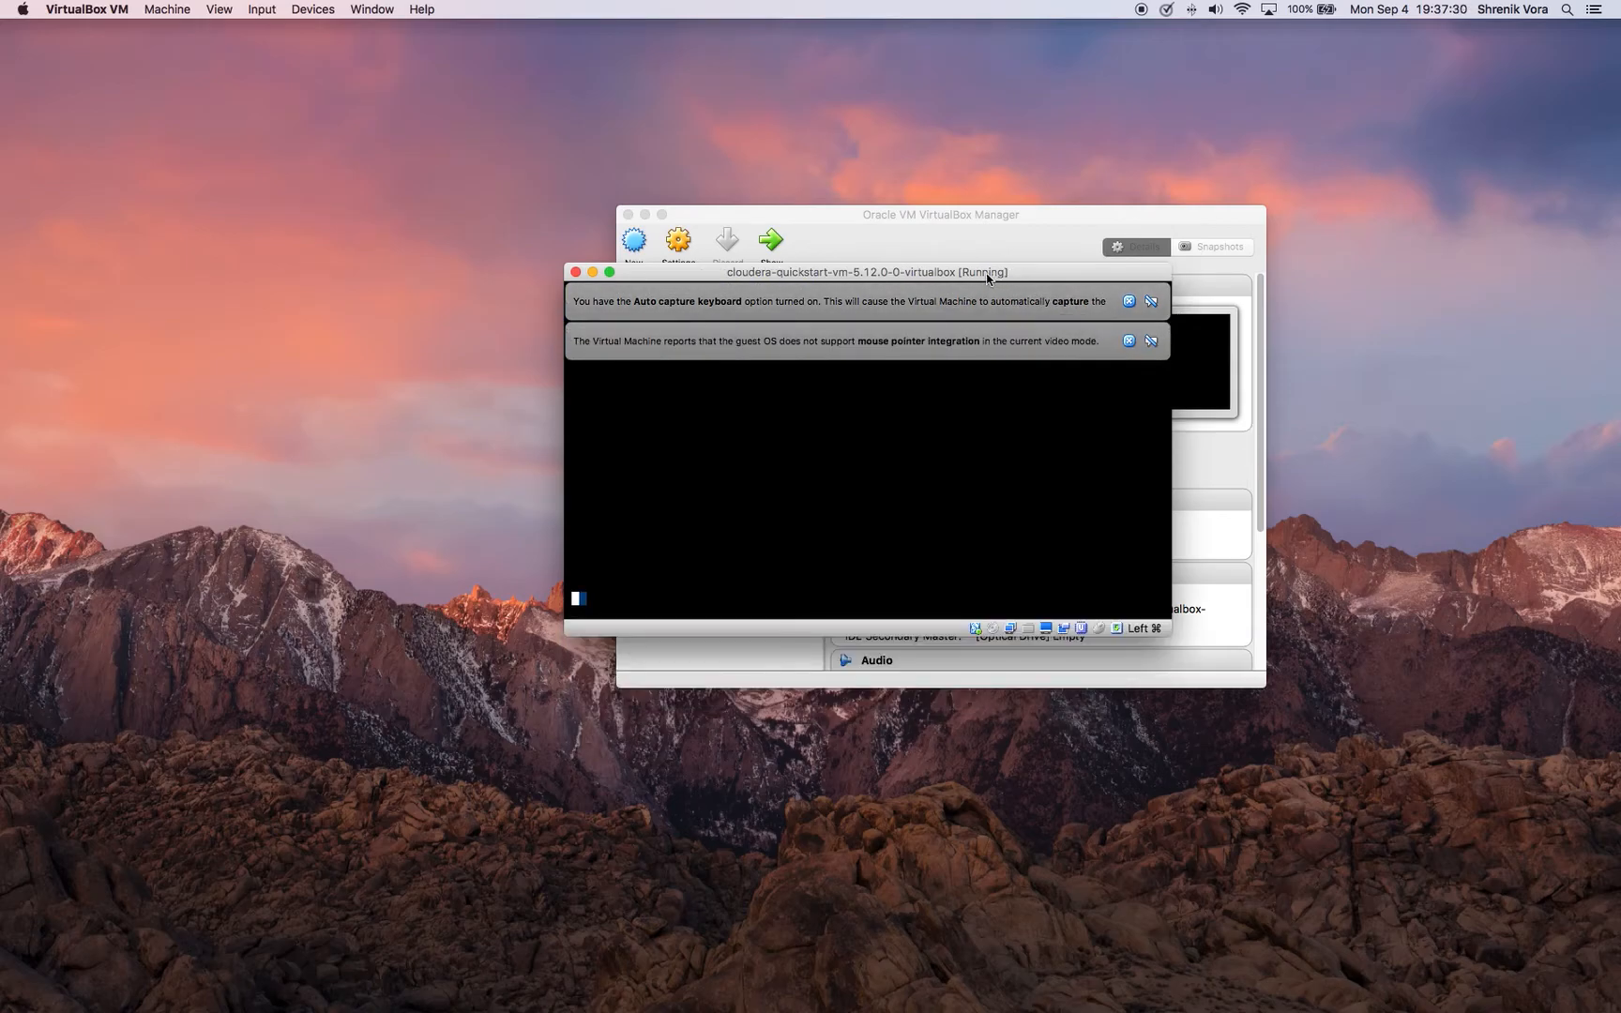
click(1128, 341)
click(1129, 302)
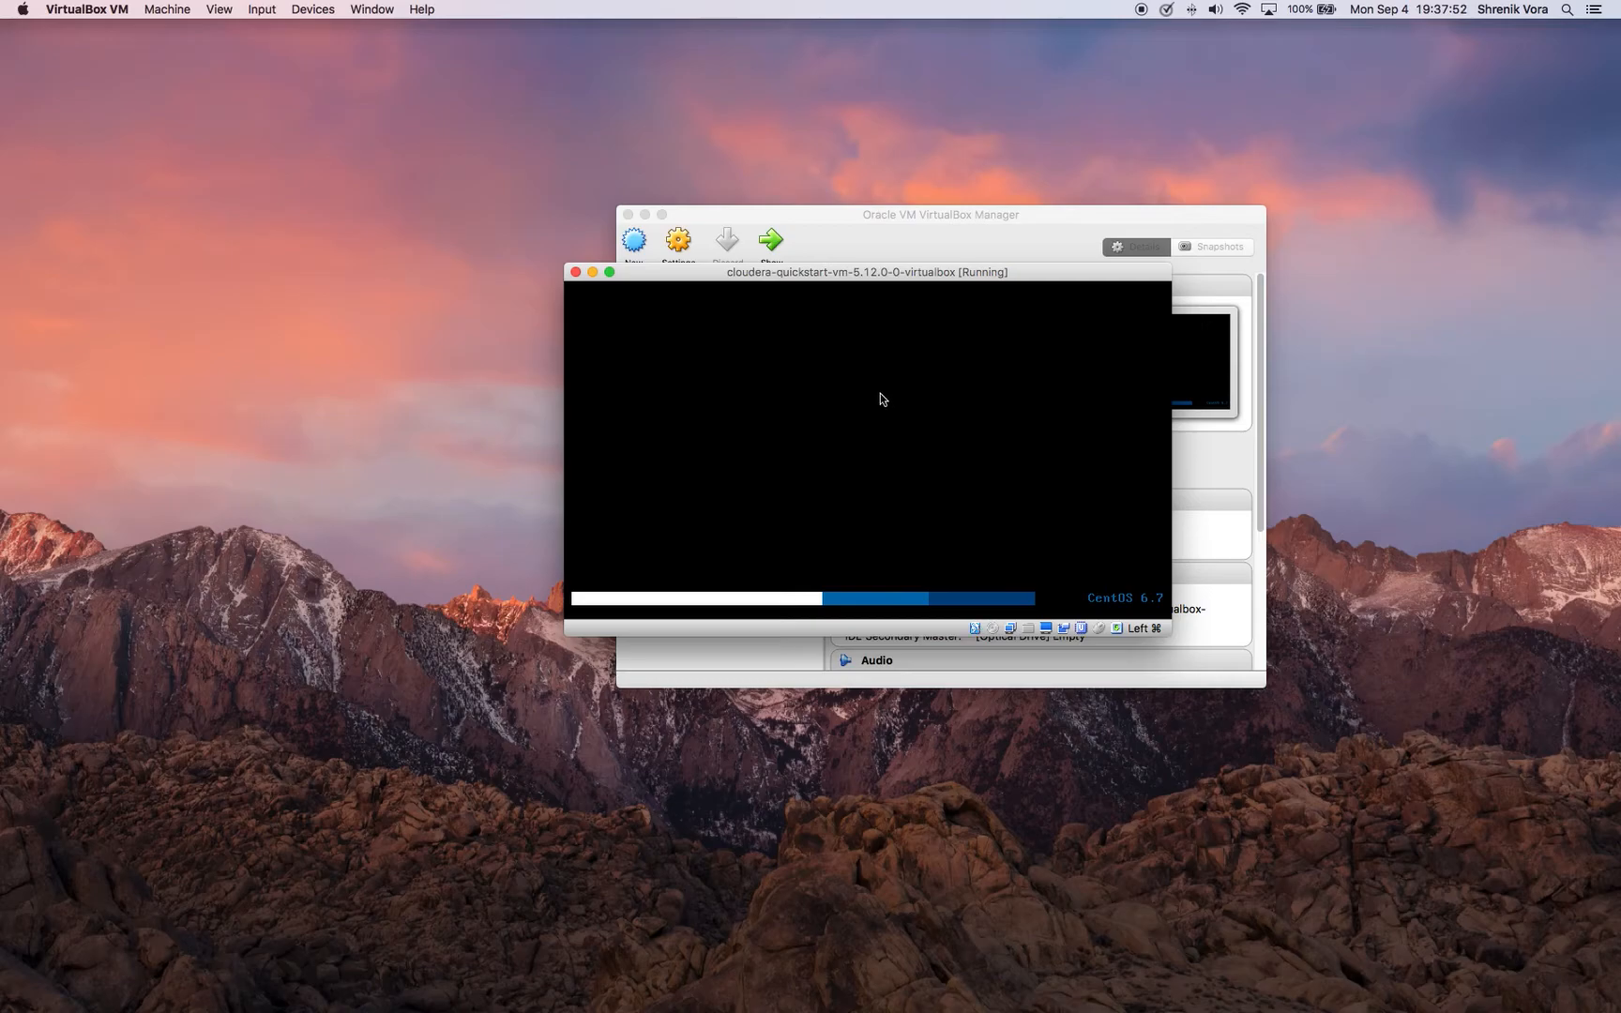
Close the VirtualBox Manager window and the Cloudera Live welcome page's Firefox window inside the booted virtual machine
click(956, 223)
click(628, 215)
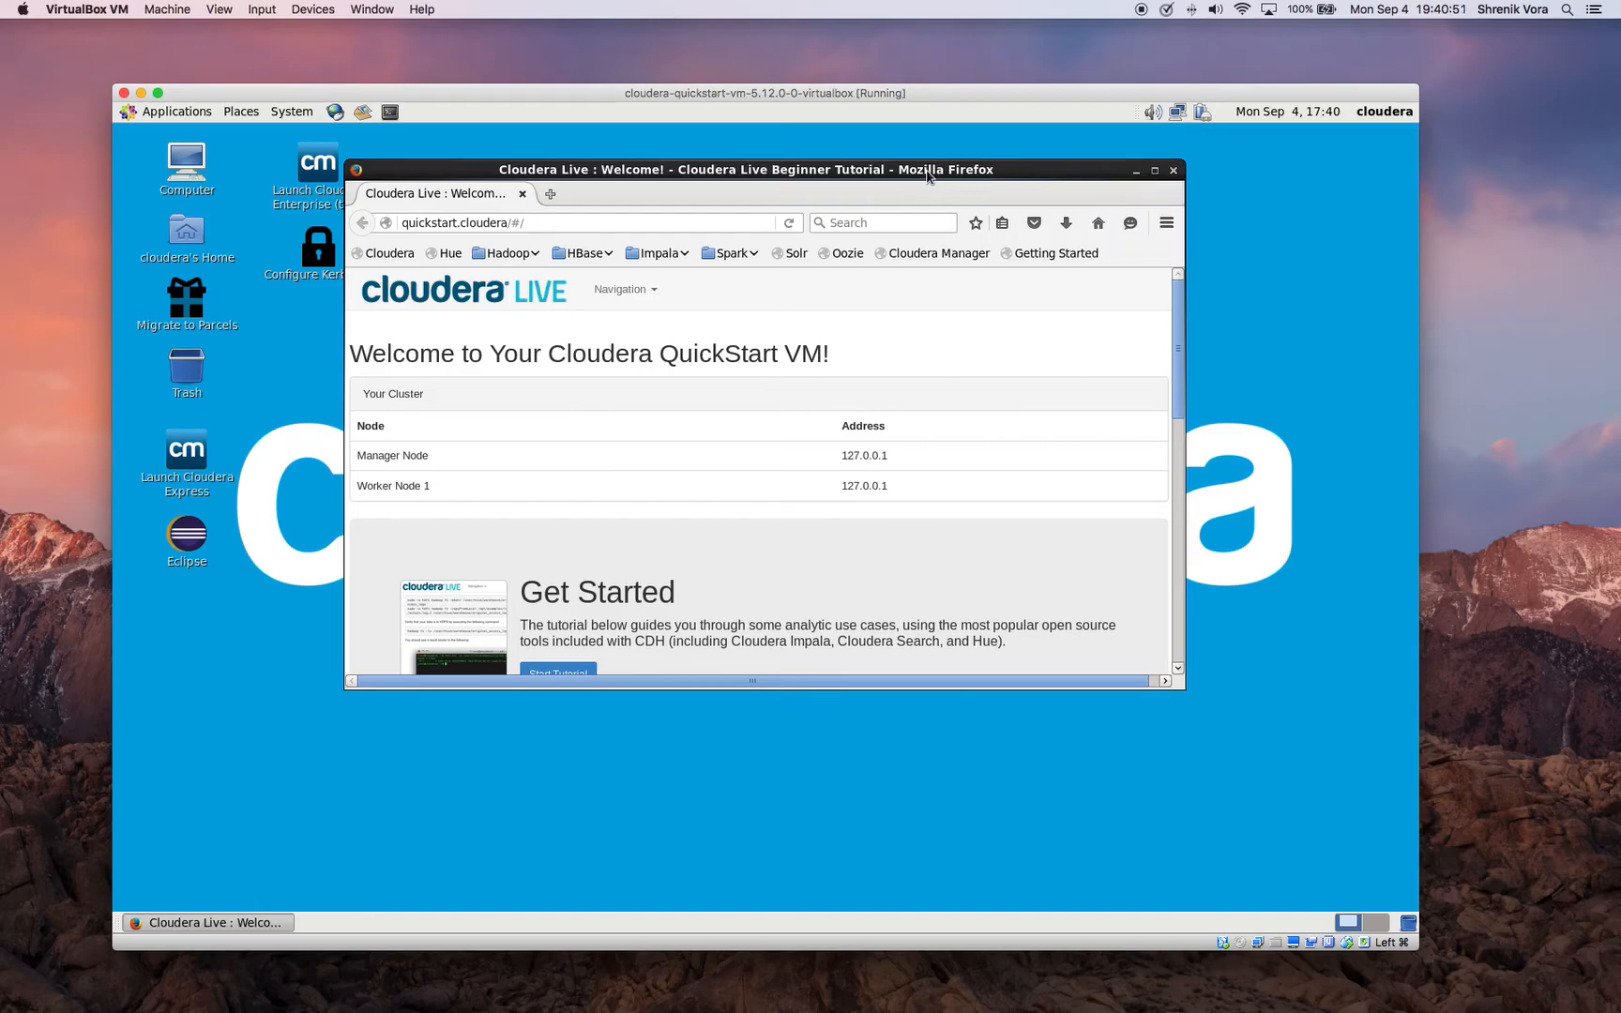
drag(926, 175, 1044, 201)
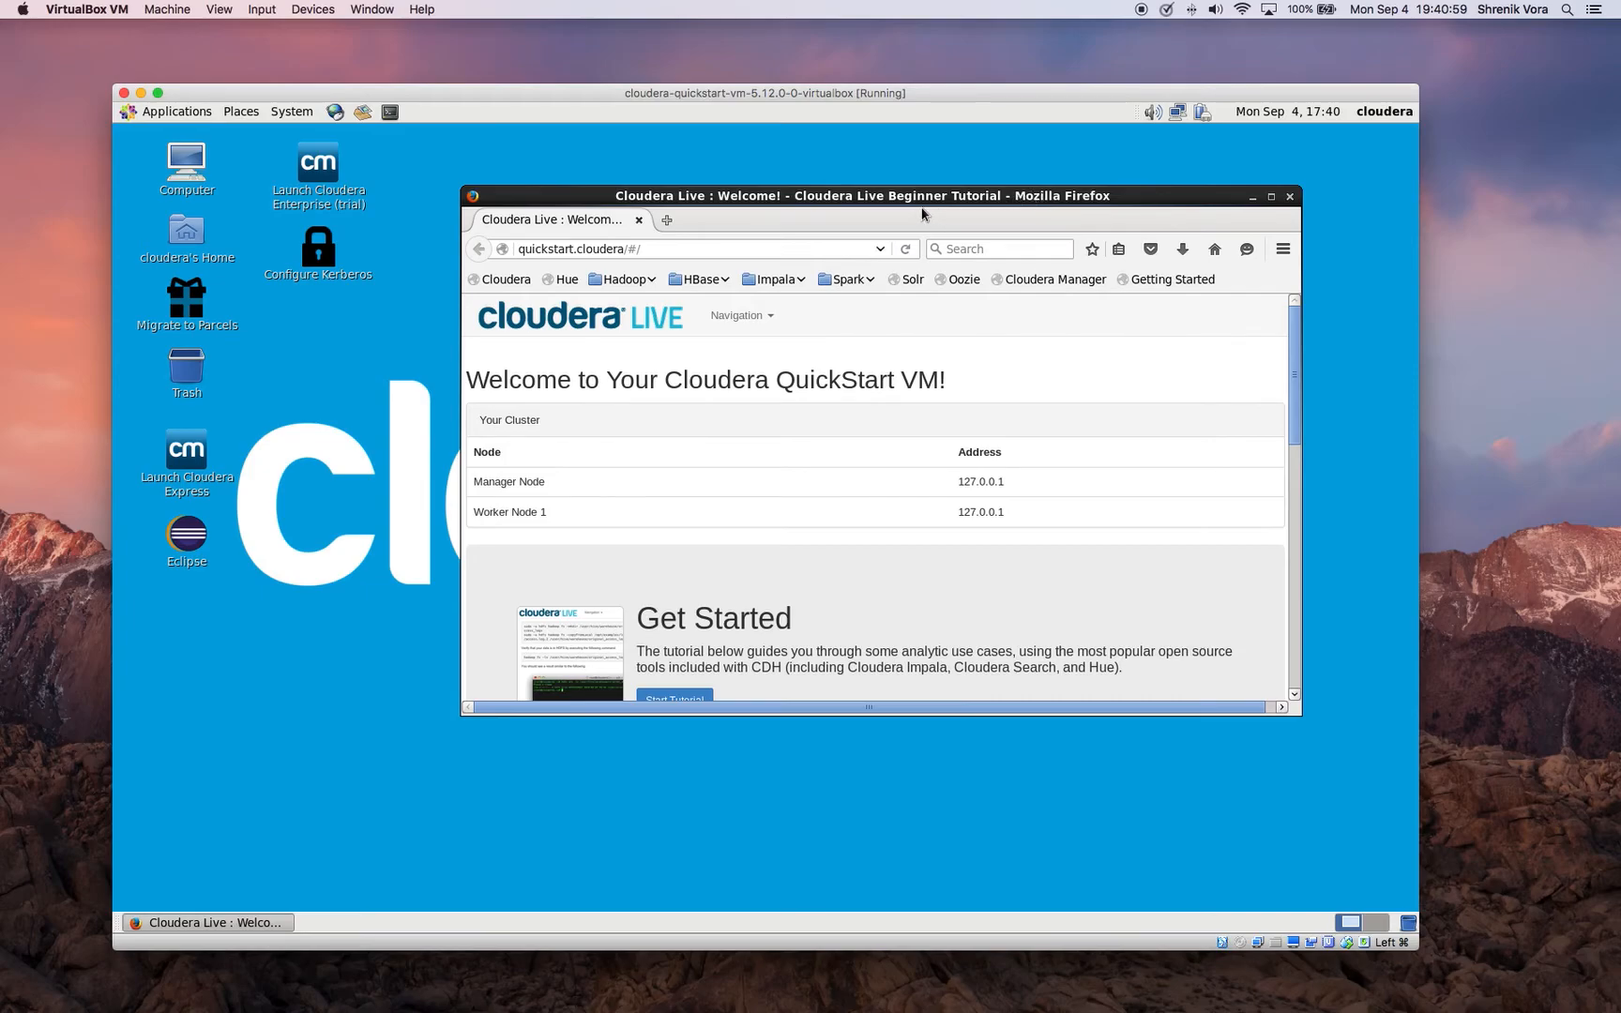
click(1290, 197)
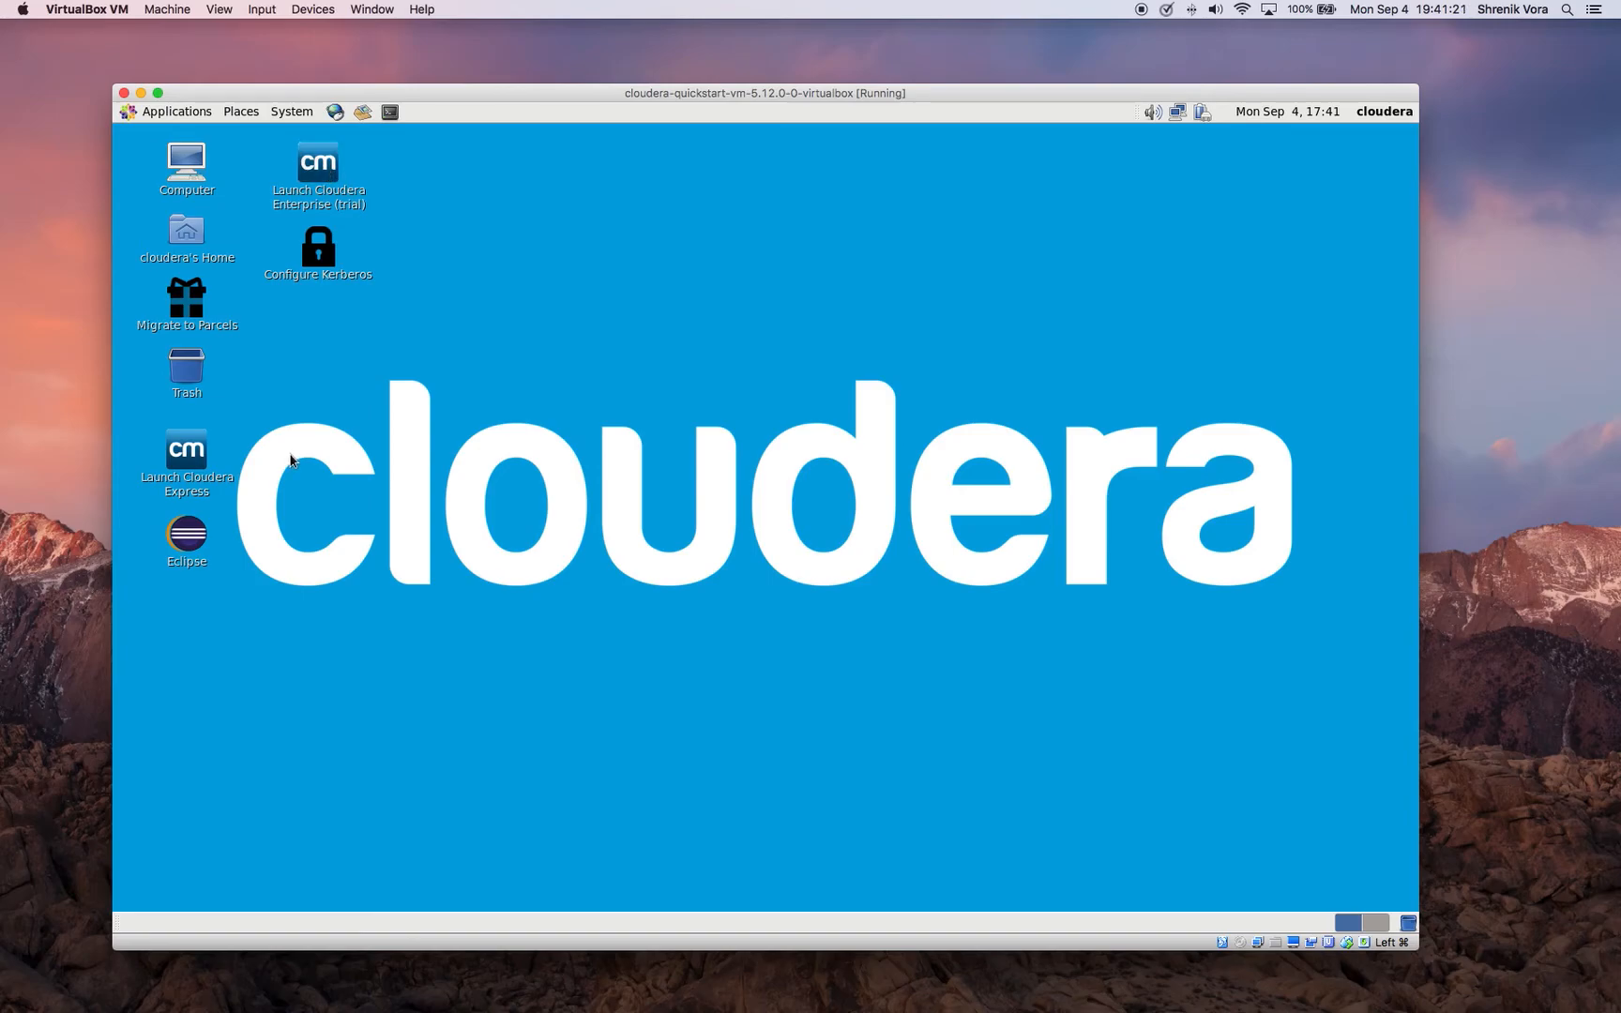
Move the Launch Cloudera Express desktop icon beside the Launch Cloudera Enterprise (trial) icon and line it up
double_click(189, 457)
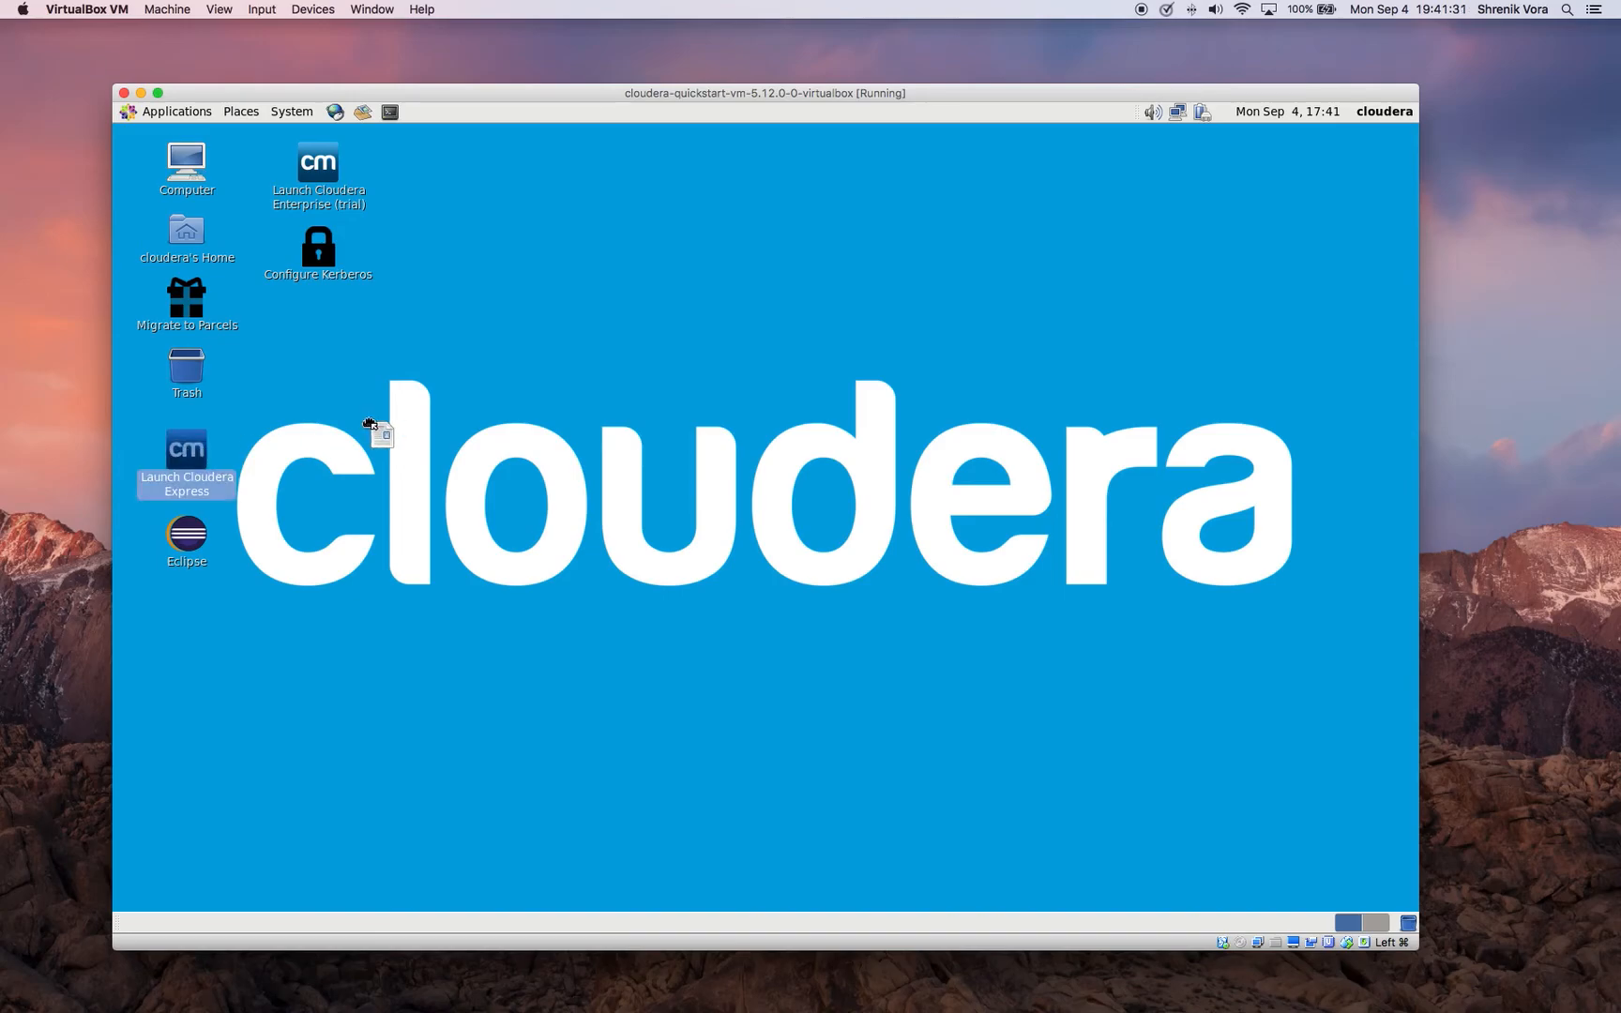
drag(466, 161, 480, 166)
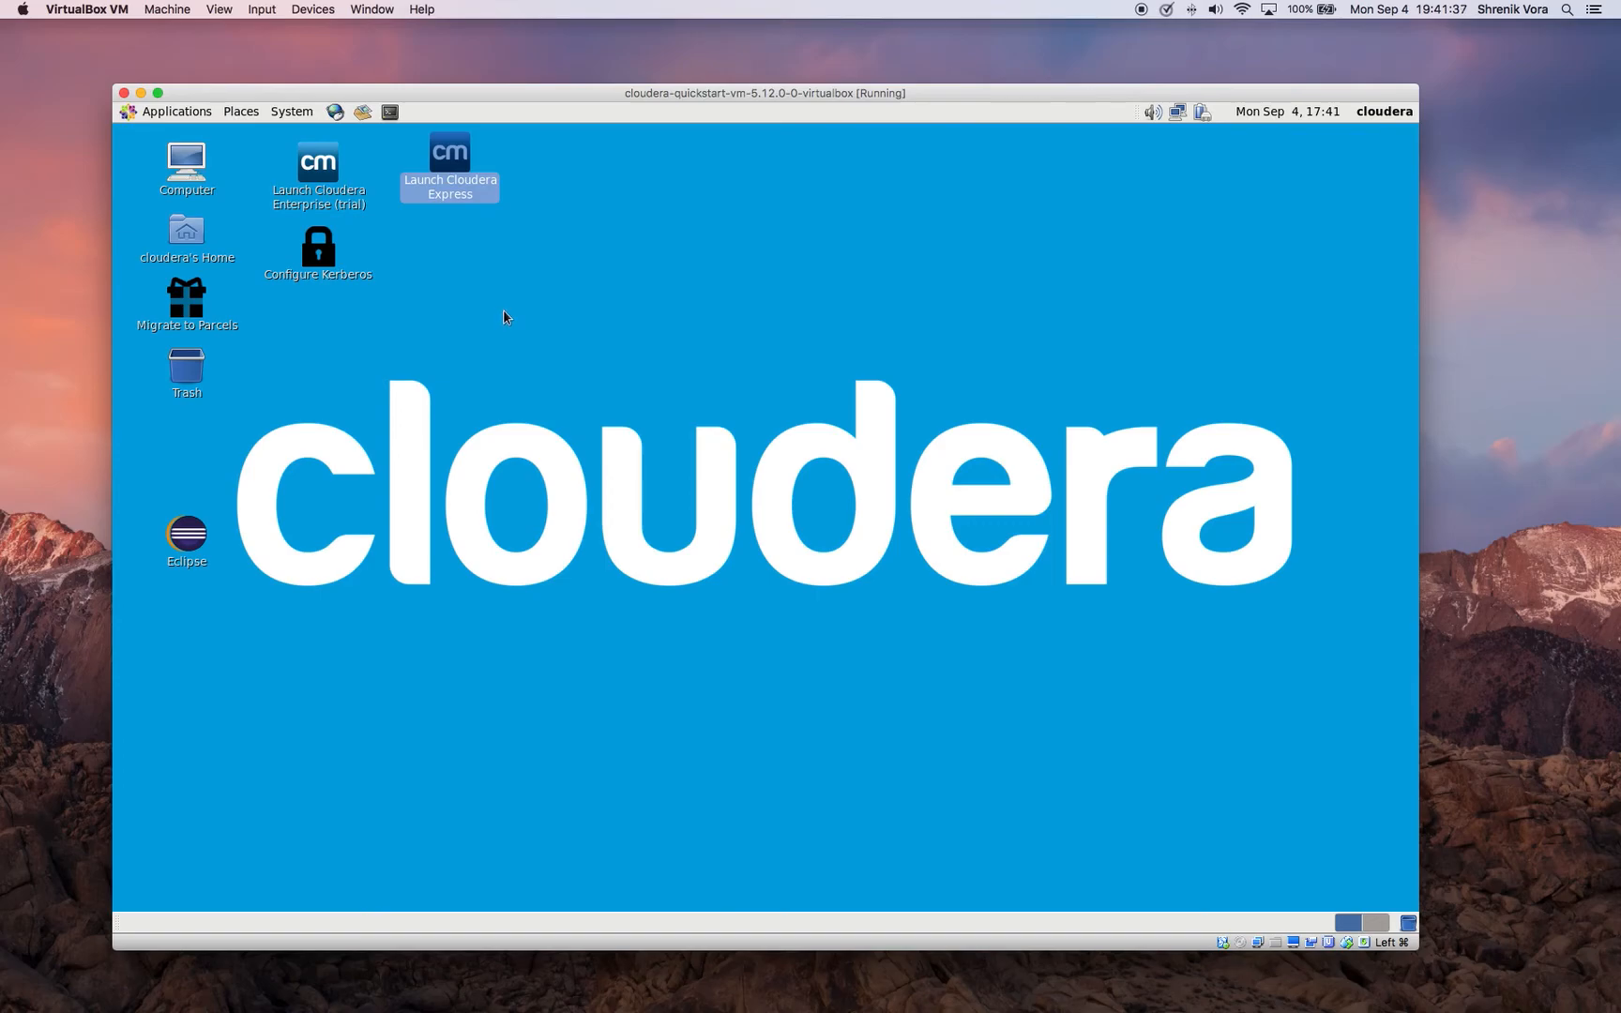
drag(456, 161, 456, 170)
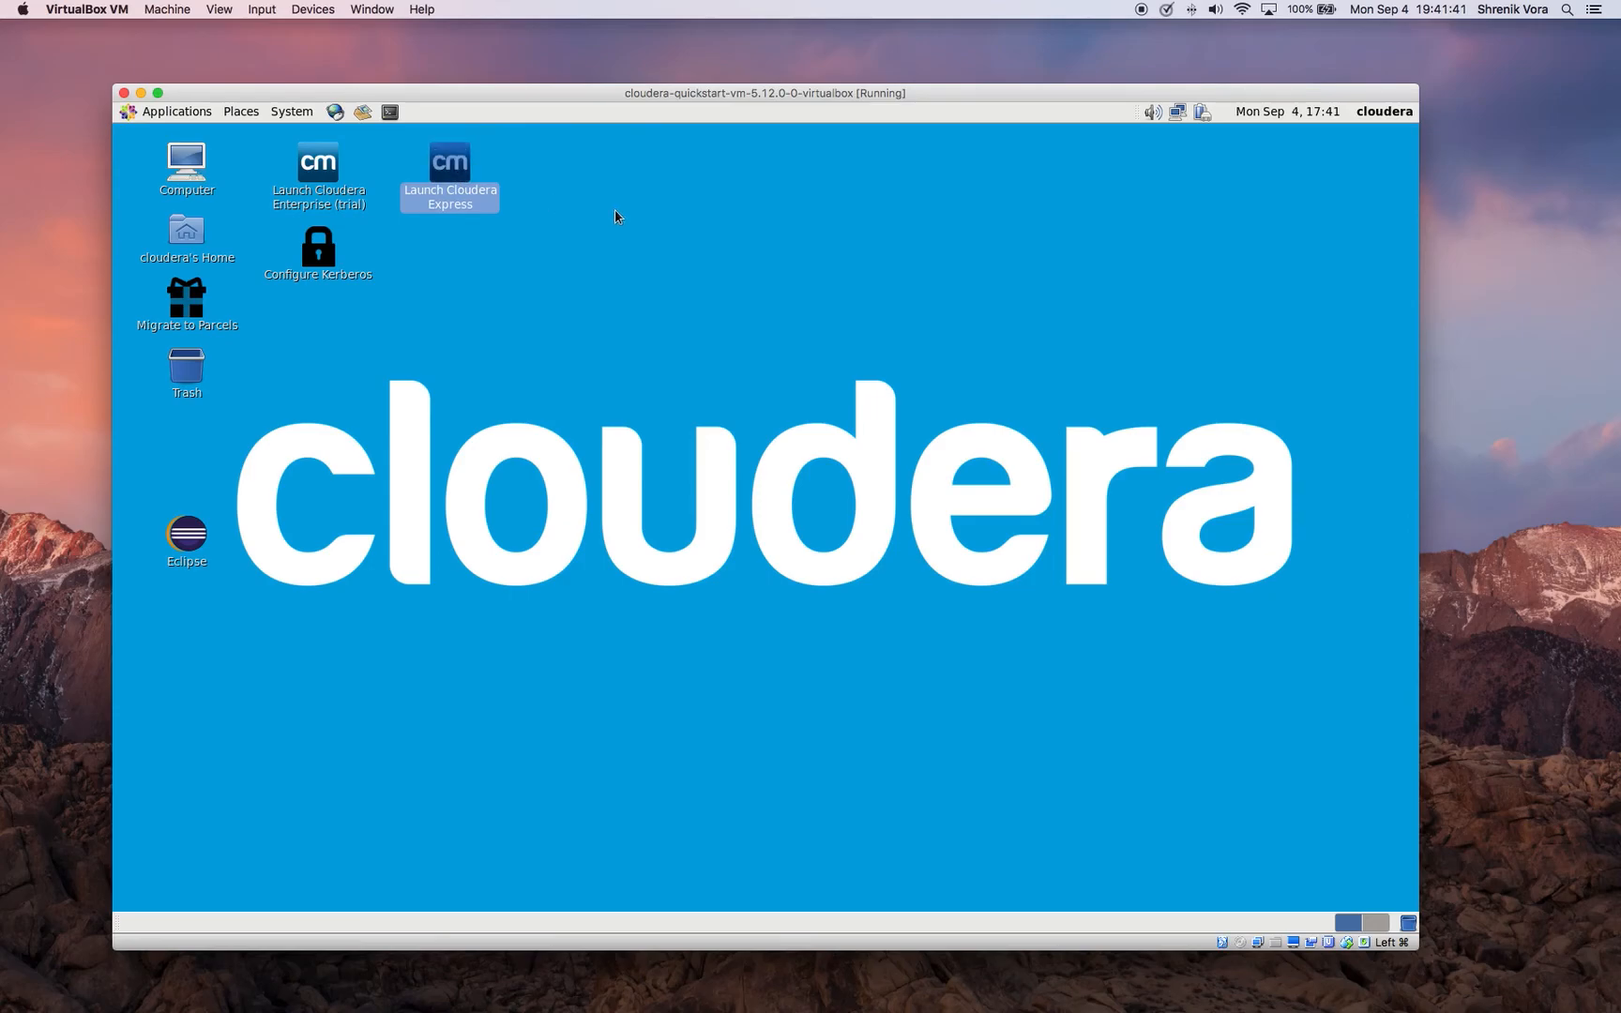